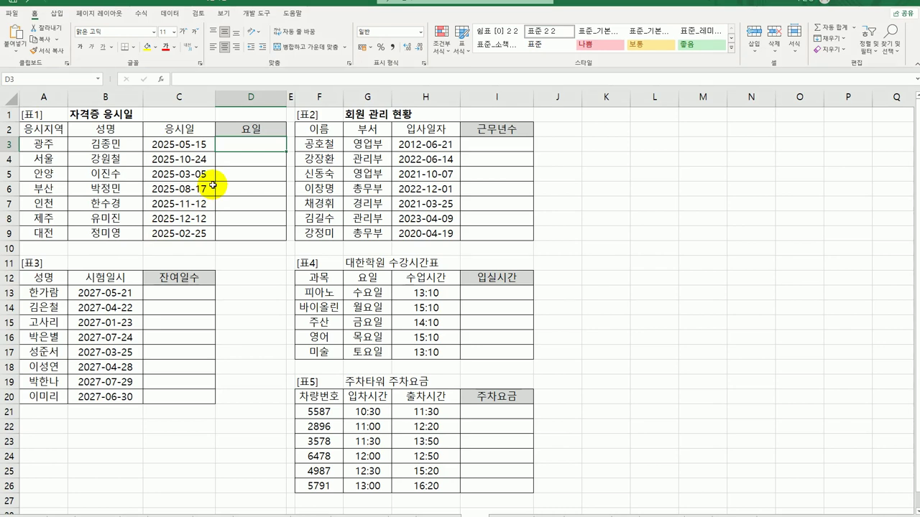
# Enter =WEEKDAY(C3,2) in D3 to number the first exam date's weekday from Monday as 1
pyautogui.click(152, 144)
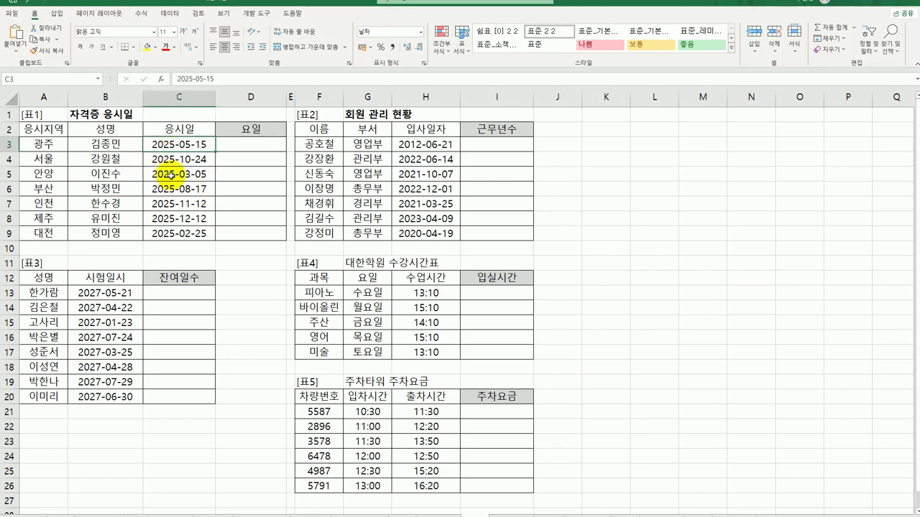
pyautogui.click(253, 145)
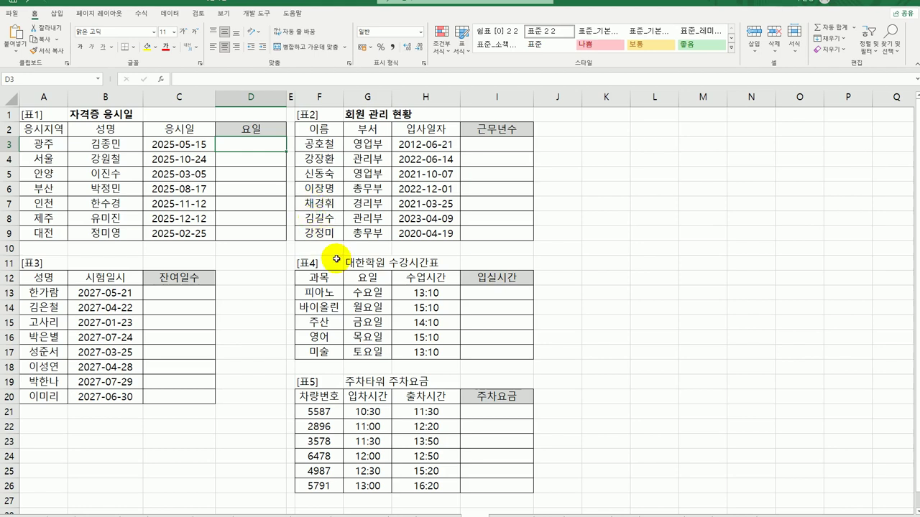
pyautogui.write('=we')
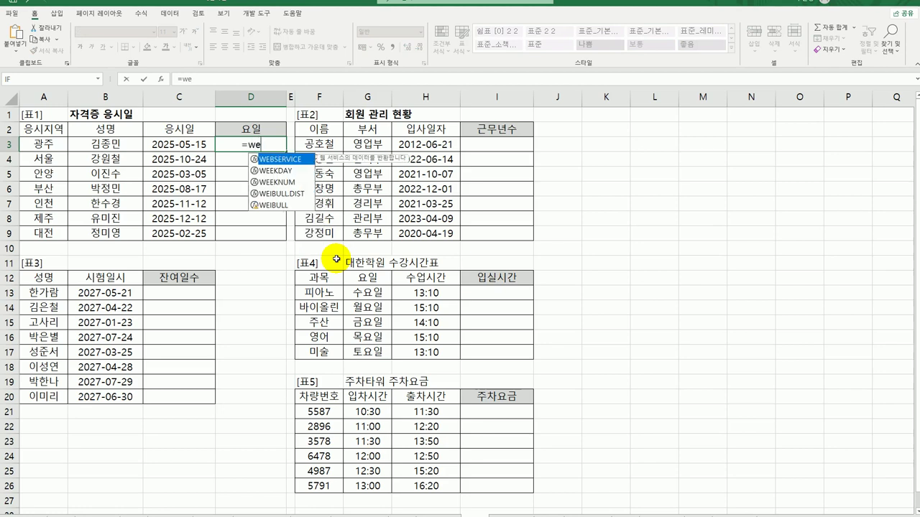
pyautogui.doubleClick(286, 171)
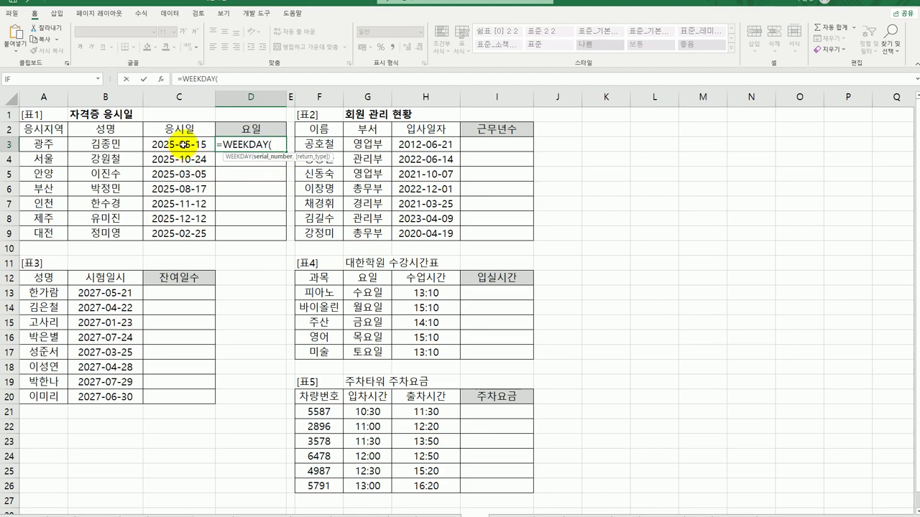
pyautogui.click(184, 144)
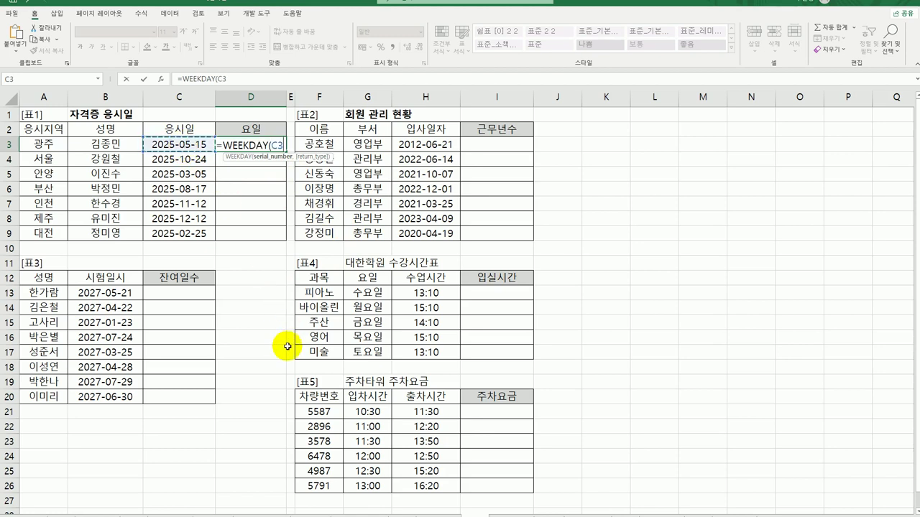
pyautogui.write(',')
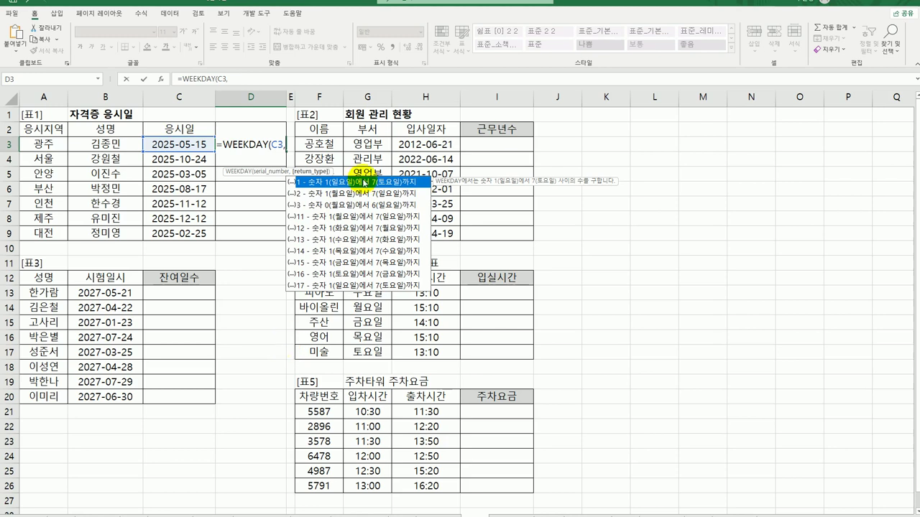
pyautogui.write('2')
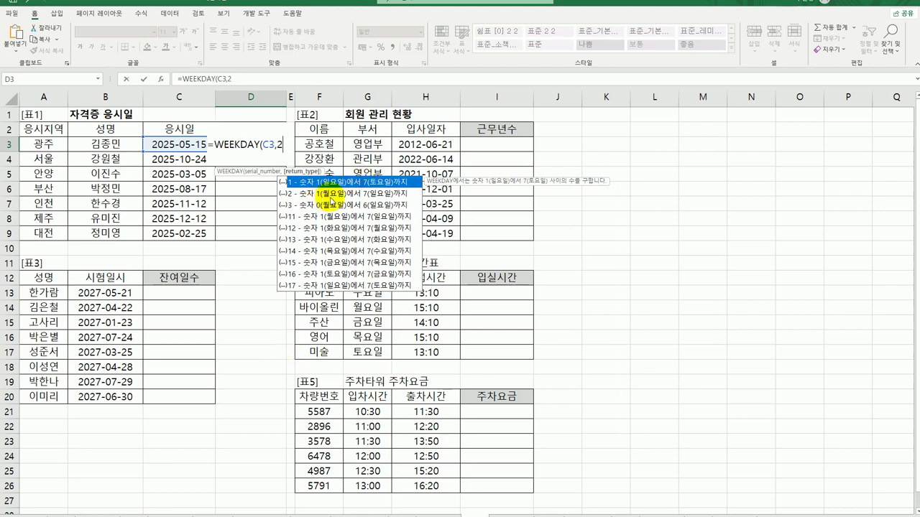
pyautogui.write(')')
pyautogui.press('Return')
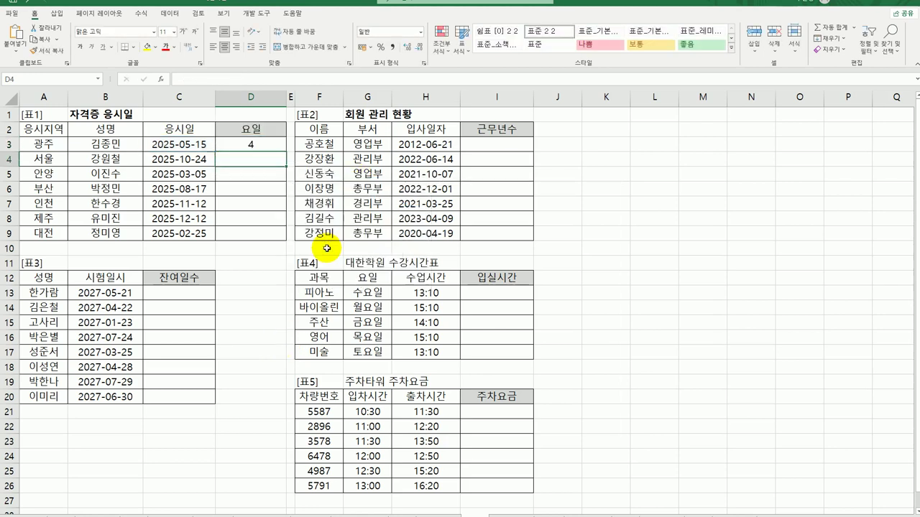
# Fill the WEEKDAY formula from D3 down through D9
pyautogui.click(280, 146)
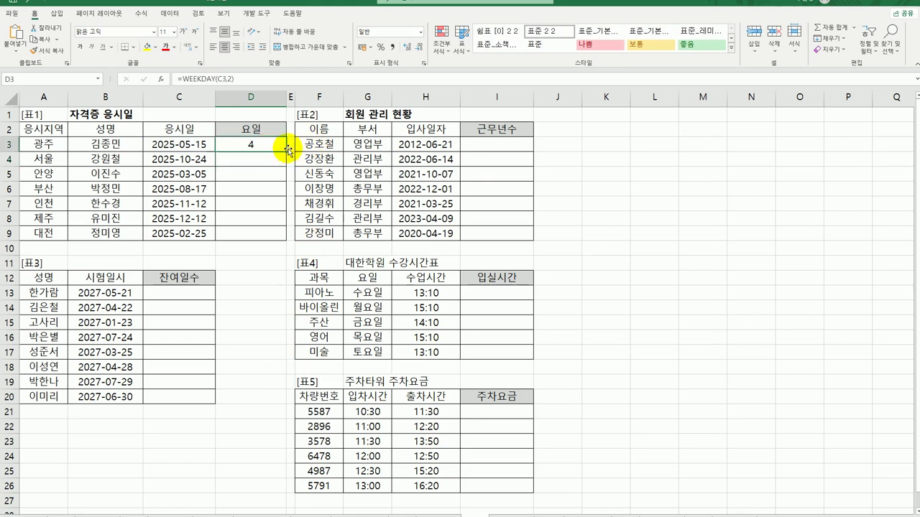
pyautogui.moveTo(284, 152); pyautogui.dragTo(286, 237)
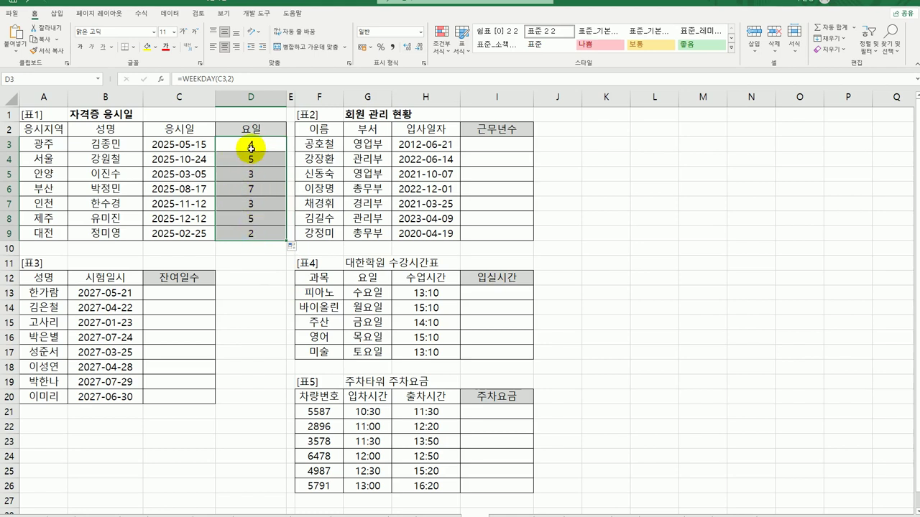
pyautogui.click(251, 144)
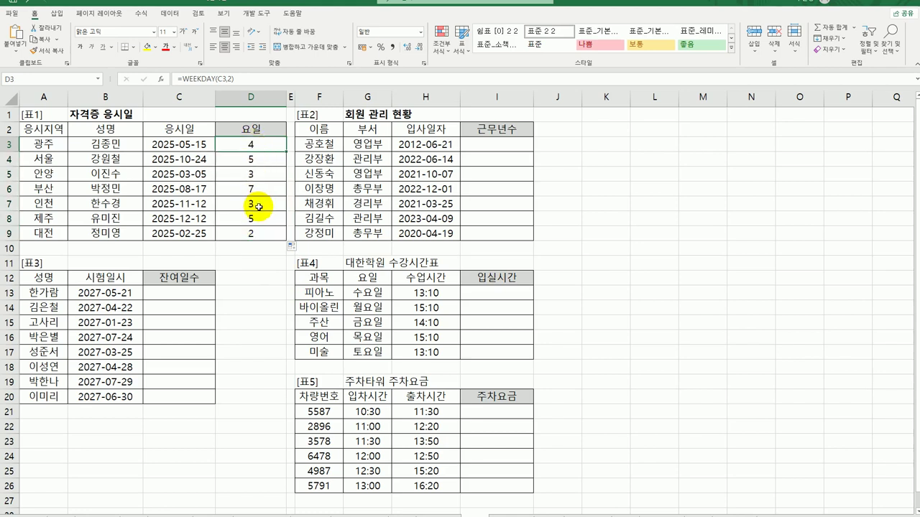
# Wrap the WEEKDAY formula in D3 in an IF function and open its function arguments
pyautogui.doubleClick(243, 146)
pyautogui.press('Home')
pyautogui.press('Right')
pyautogui.write('IF(')
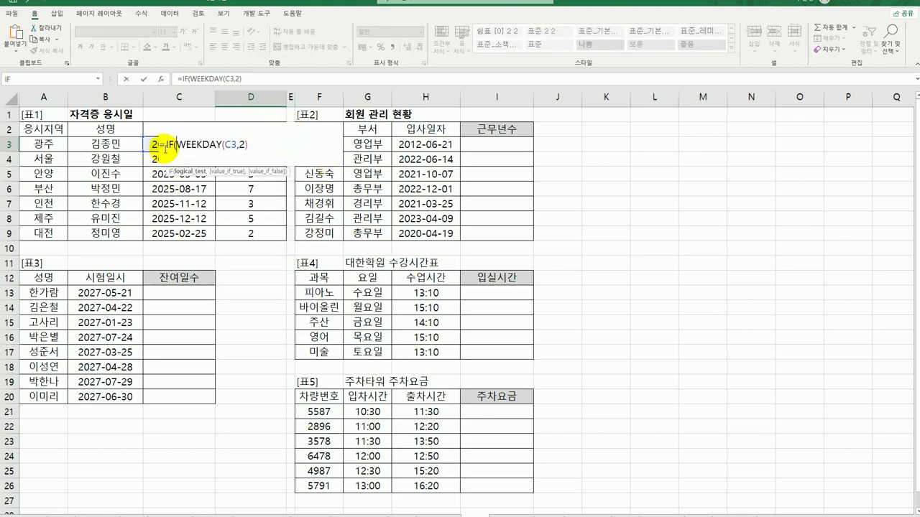
pyautogui.click(164, 144)
pyautogui.click(162, 79)
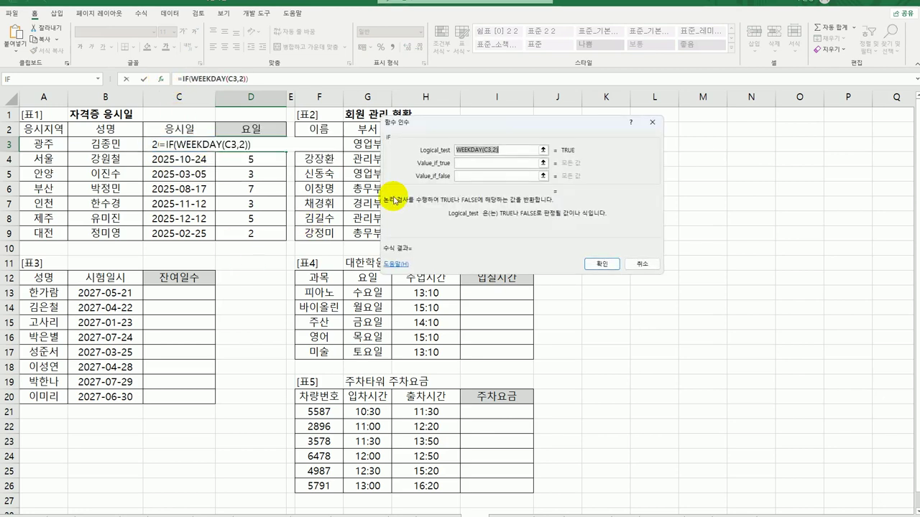
# Complete the IF function in D3 with the test WEEKDAY(C3,2)<=5, returning "평일" if true and "주말" if false
pyautogui.write('<=5')
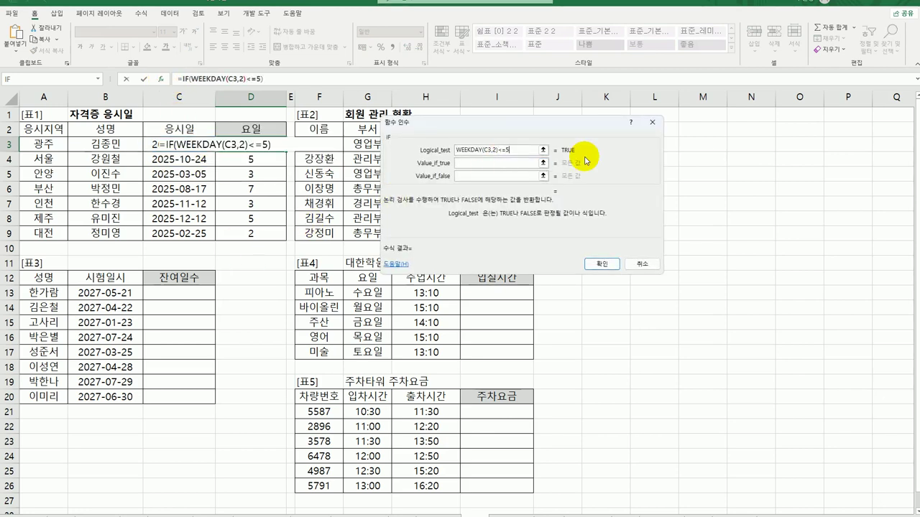
pyautogui.press('Tab')
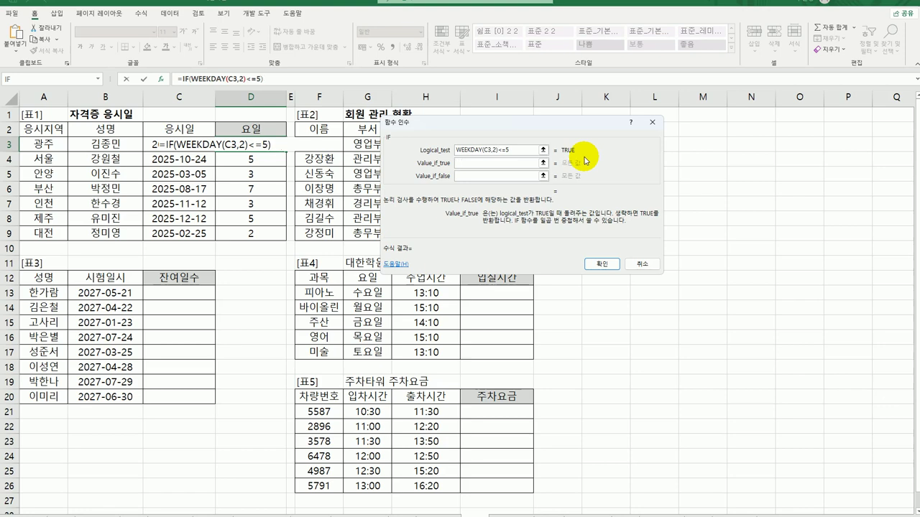
pyautogui.write('평일')
pyautogui.press('Tab')
pyautogui.write('주말')
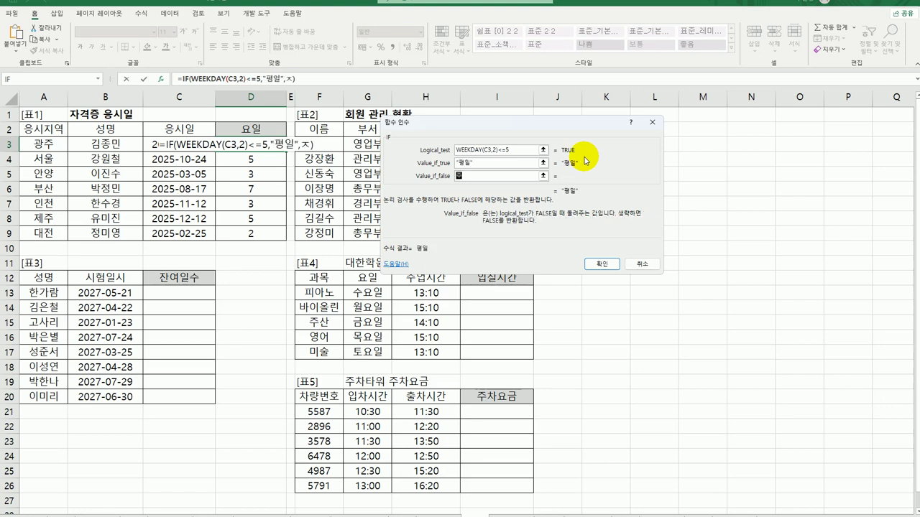
pyautogui.press('Tab')
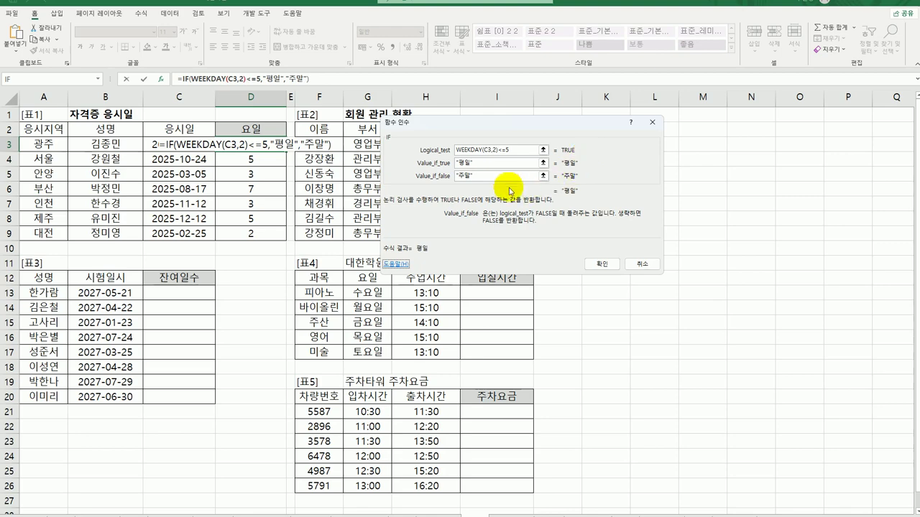
pyautogui.click(601, 265)
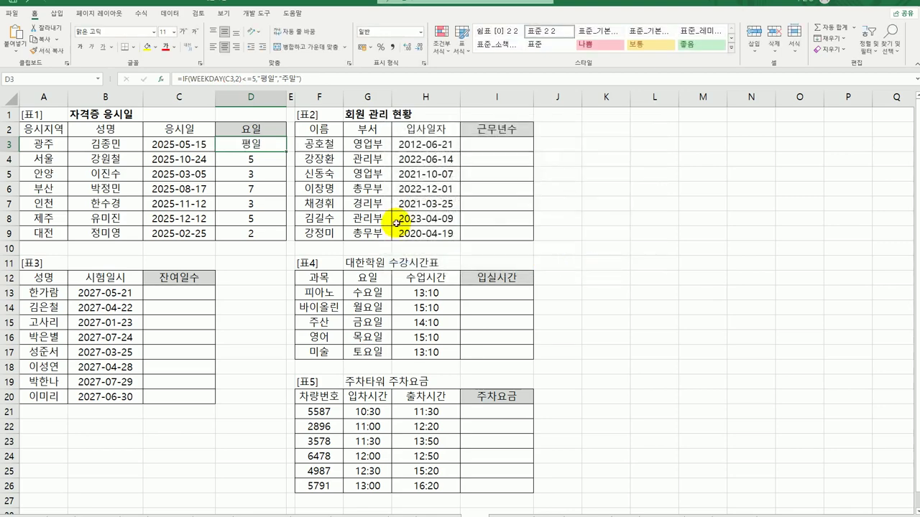
# Fill the IF formula from D3 down through D9 in the 요일 column
pyautogui.moveTo(276, 212); pyautogui.dragTo(275, 241)
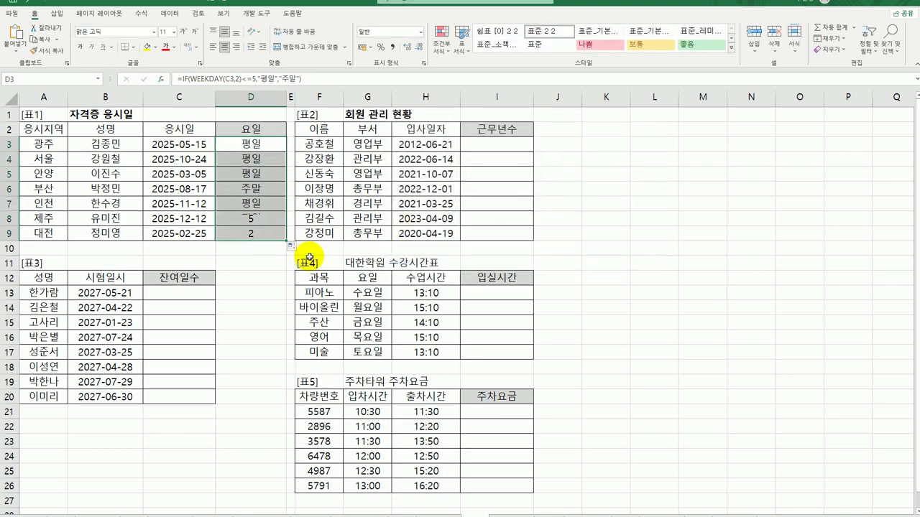
pyautogui.click(257, 228)
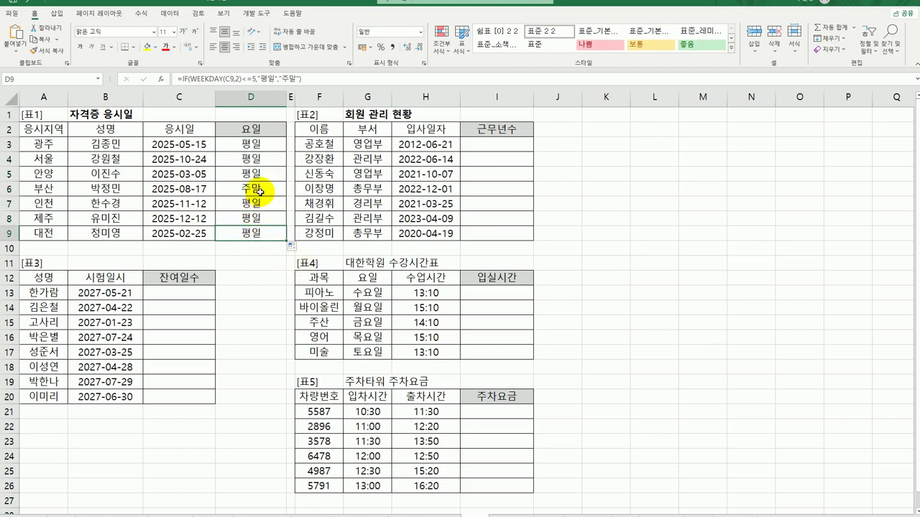
pyautogui.click(261, 188)
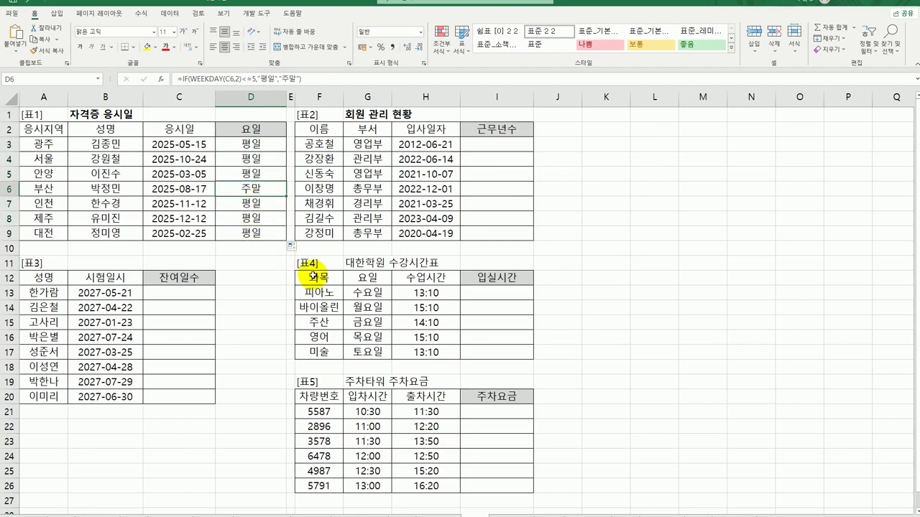
pyautogui.click(264, 146)
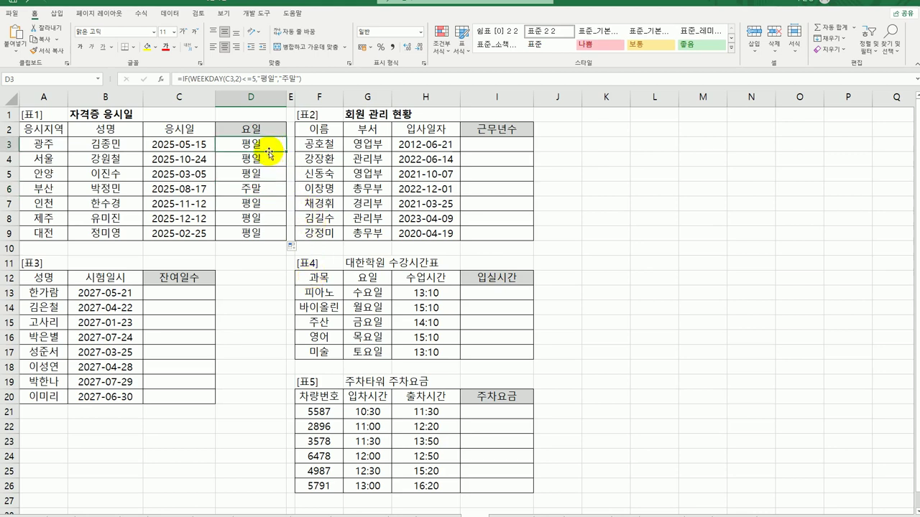
# Start the 근무년수 formula in I3 with =YEAR(TODAY())
pyautogui.click(508, 144)
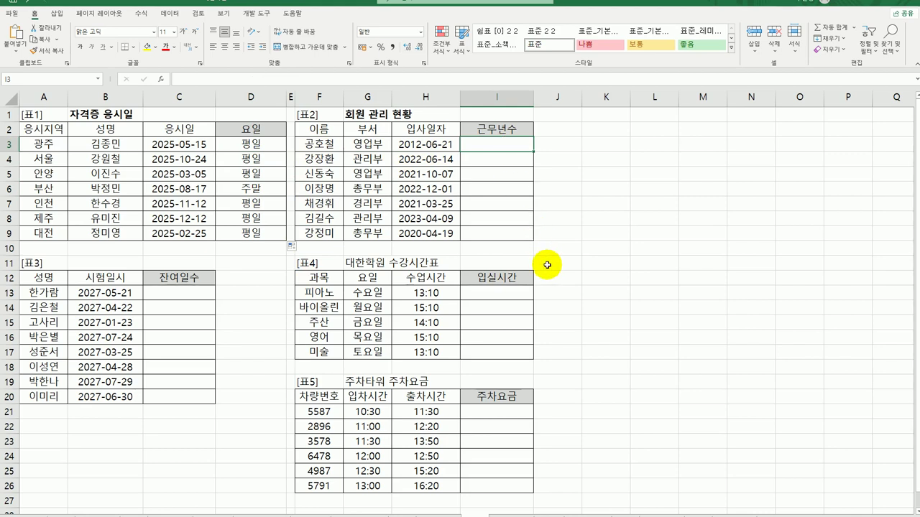
pyautogui.moveTo(436, 146); pyautogui.dragTo(433, 234)
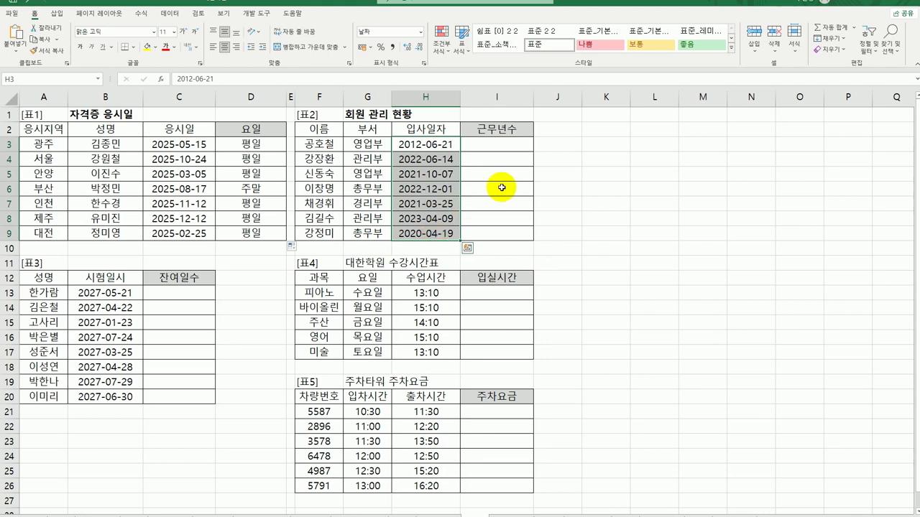
pyautogui.click(520, 146)
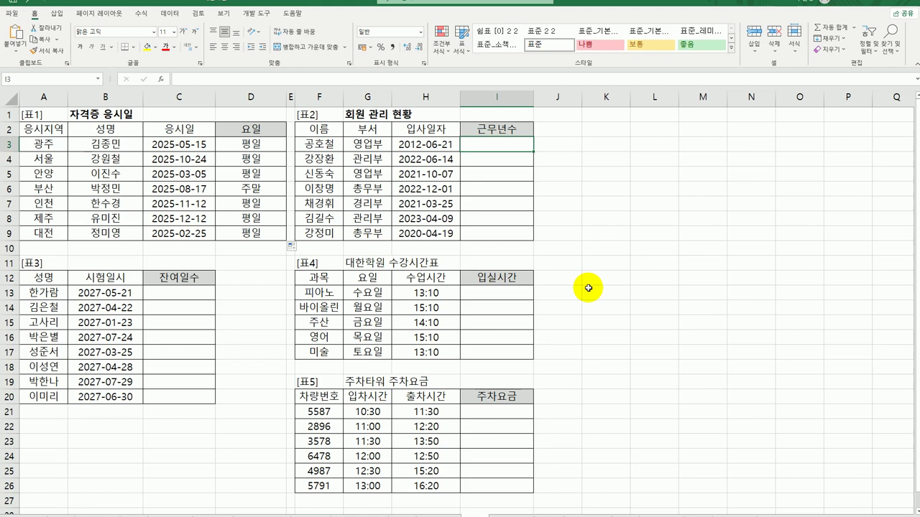
pyautogui.write('=')
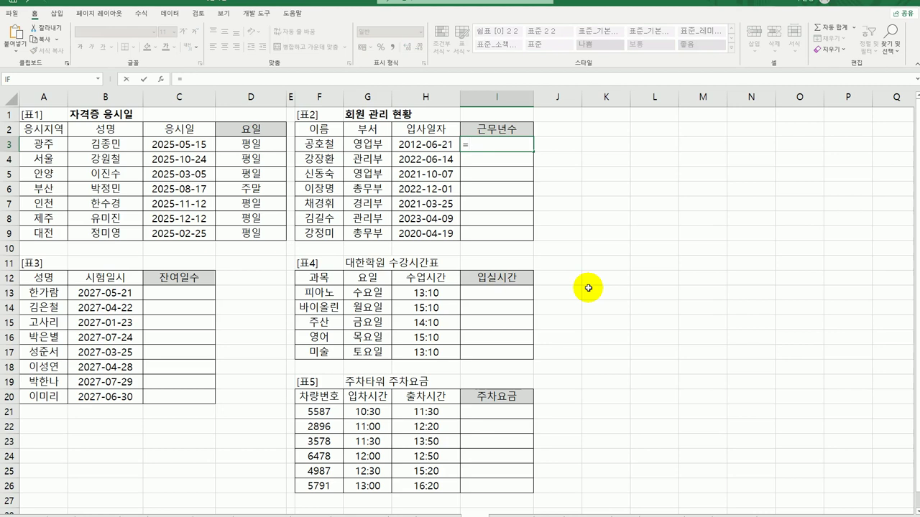
pyautogui.write('year')
pyautogui.press('Tab')
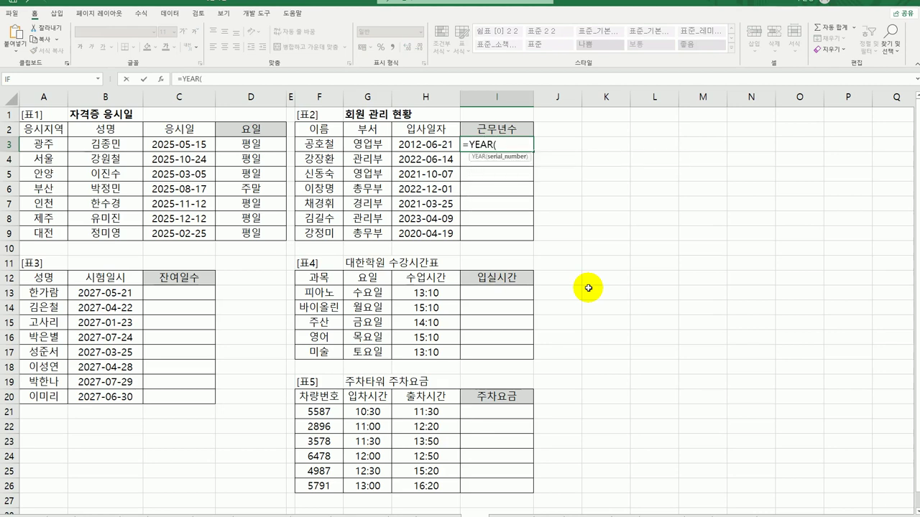
pyautogui.write('tod')
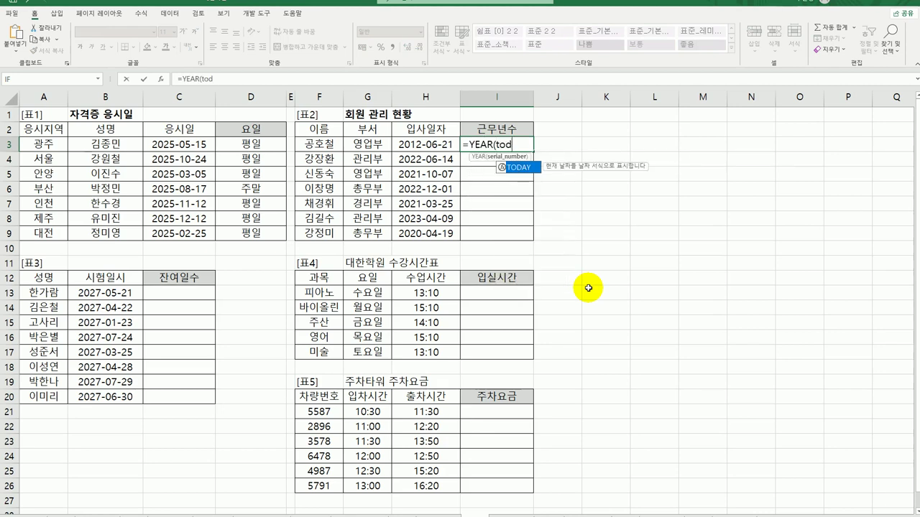
pyautogui.press('Tab')
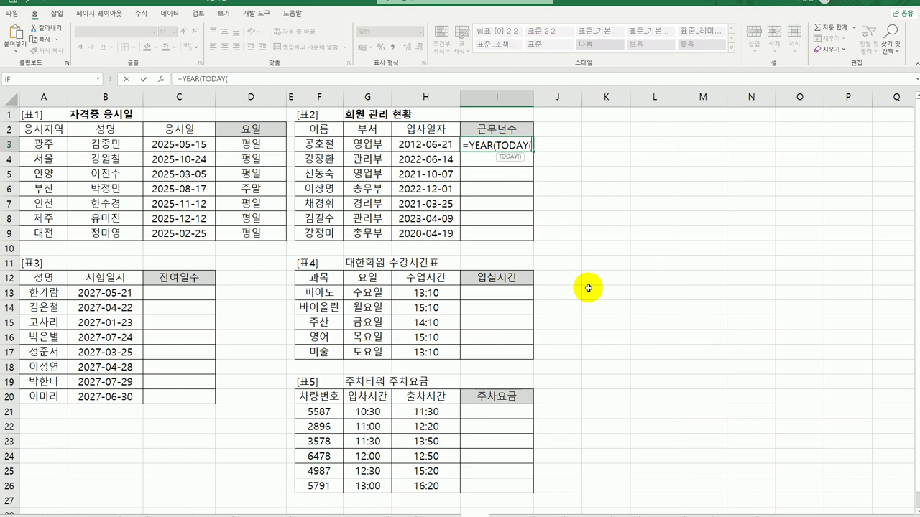
pyautogui.write(')')
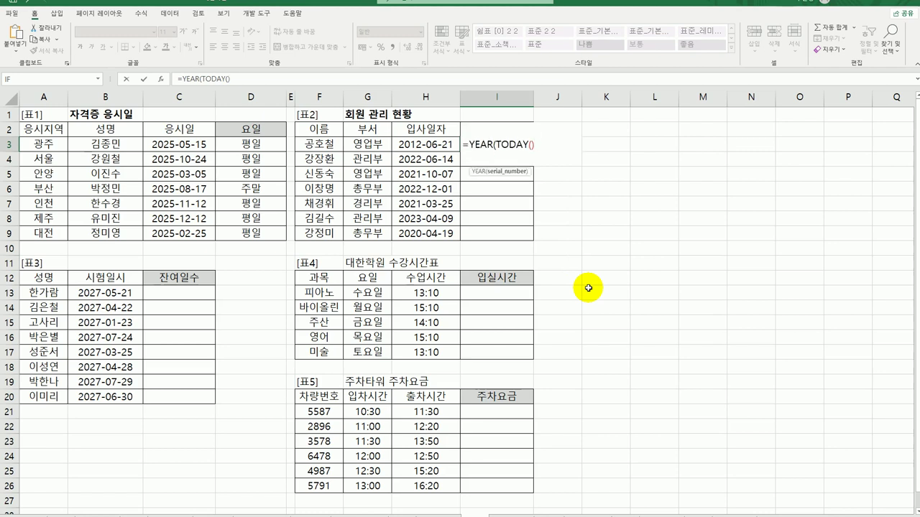
pyautogui.write(')')
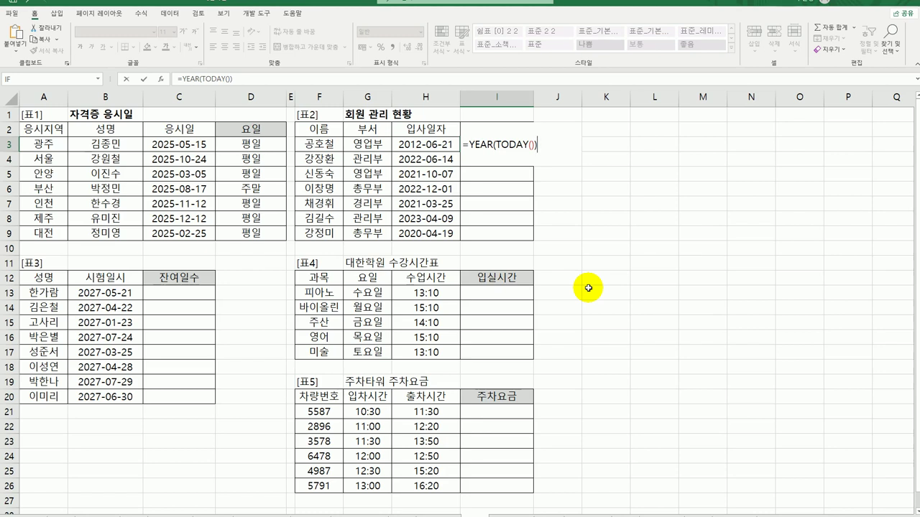
# Complete the I3 formula by subtracting YEAR(H3), giving =YEAR(TODAY())-YEAR(H3)
pyautogui.write('-')
pyautogui.write('year')
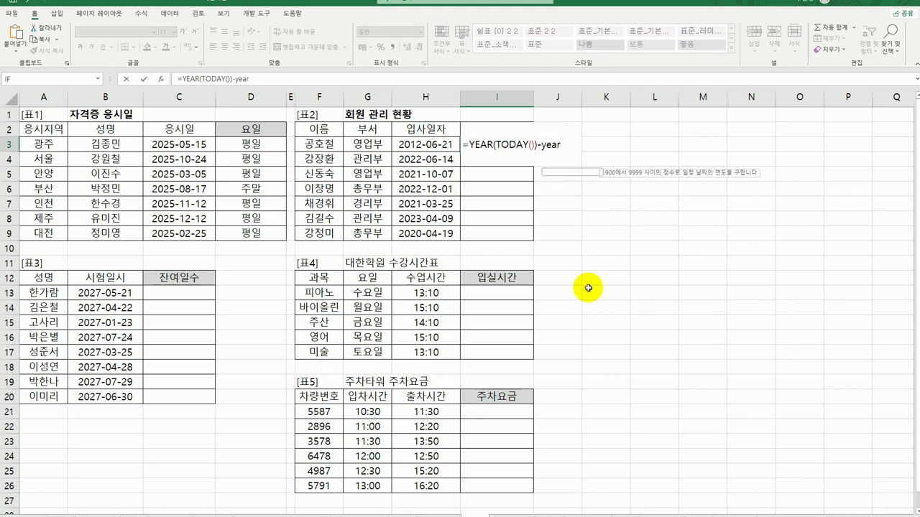
pyautogui.press('Tab')
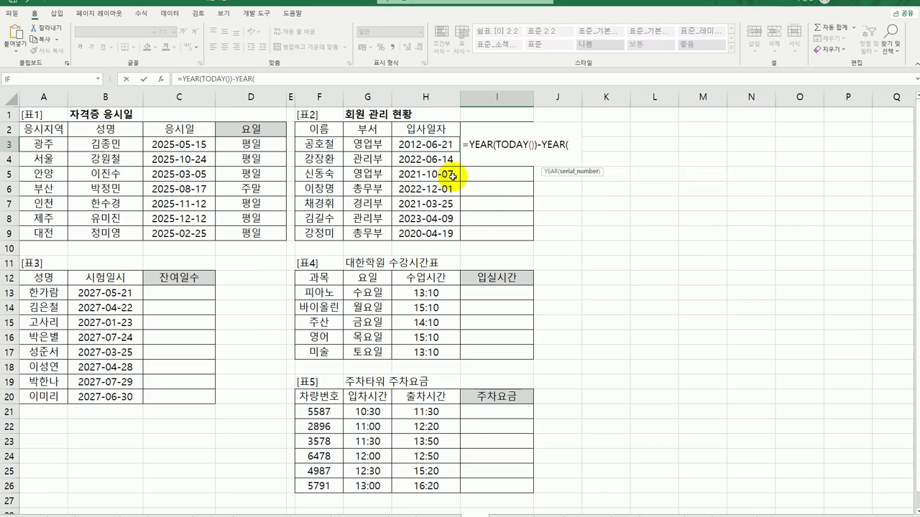
pyautogui.click(431, 145)
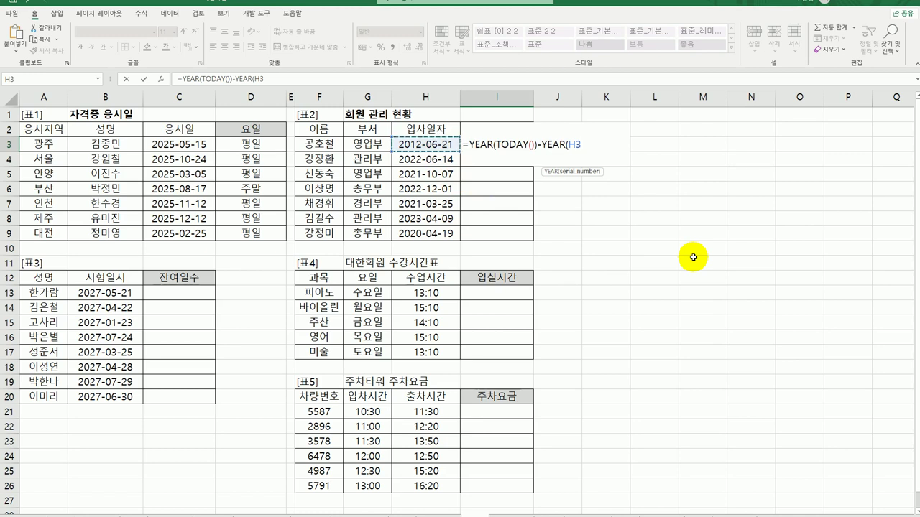
pyautogui.write(')')
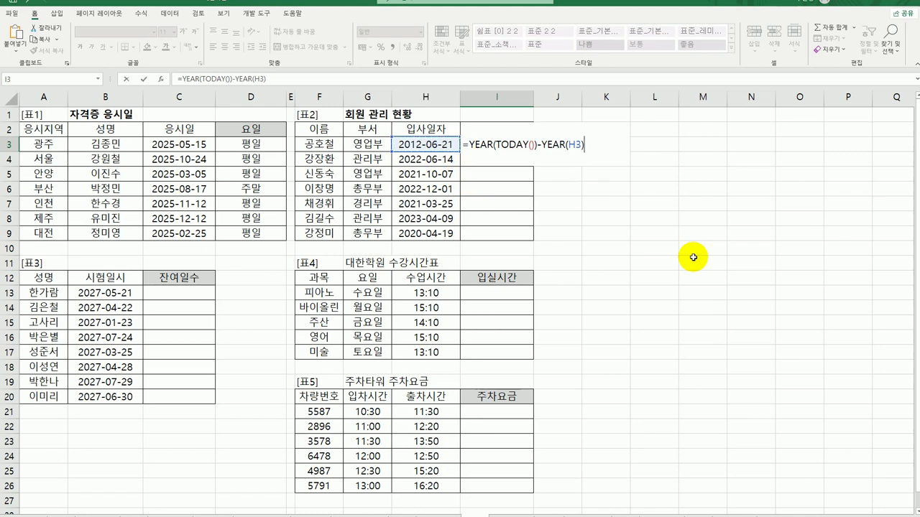
pyautogui.press('Return')
# Set the number format of I3 to General (일반) and fill its formula down through I9
pyautogui.click(494, 144)
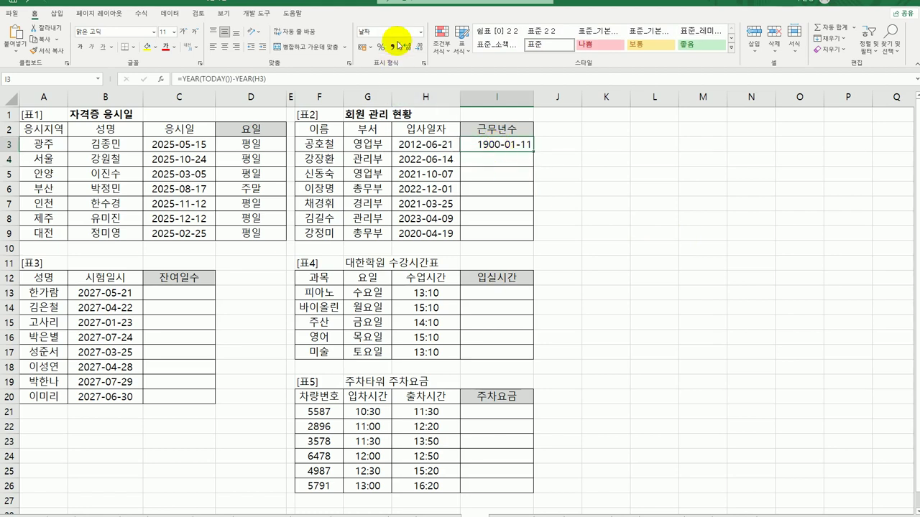
pyautogui.click(418, 32)
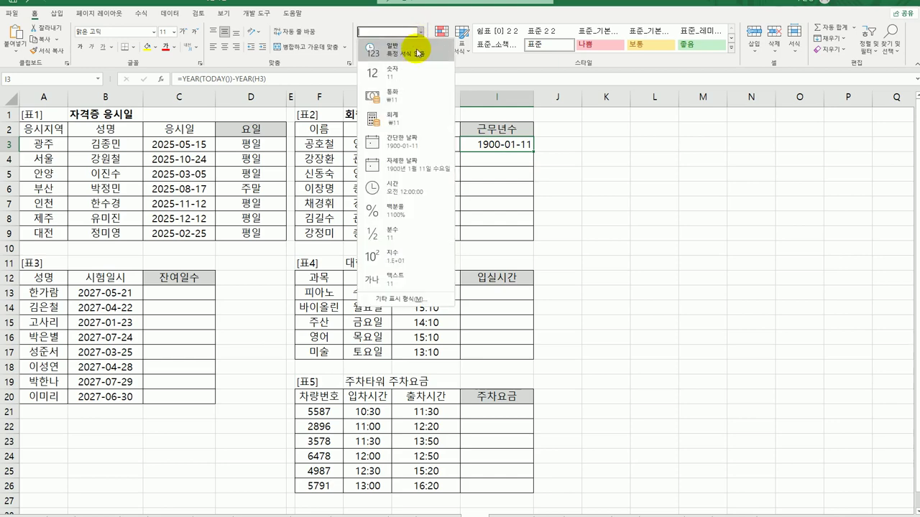
pyautogui.click(417, 63)
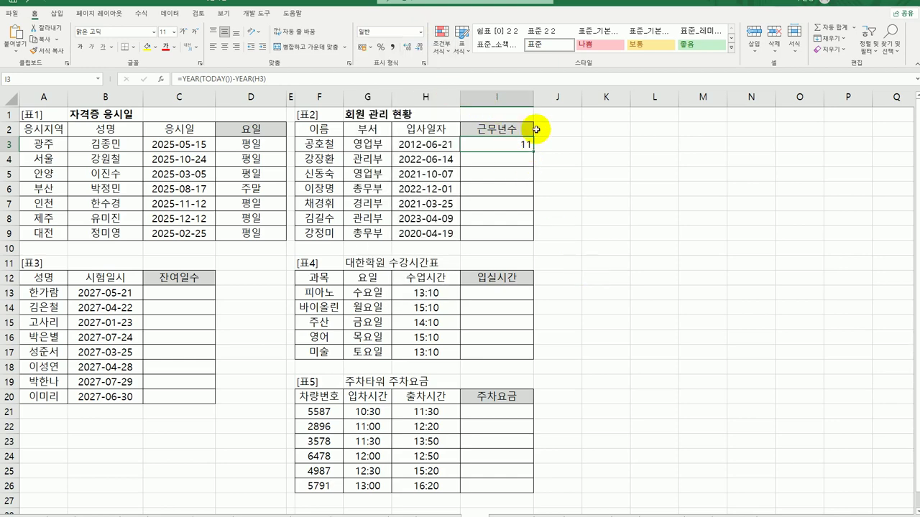
pyautogui.moveTo(533, 212); pyautogui.dragTo(530, 236)
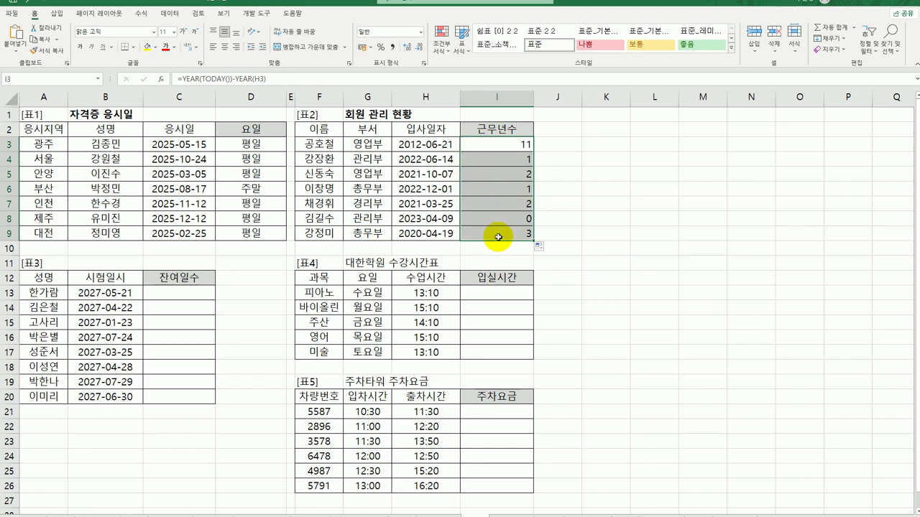
# Start a DAYS function in C13 of the 잔여일수 column and open its function arguments
pyautogui.click(185, 294)
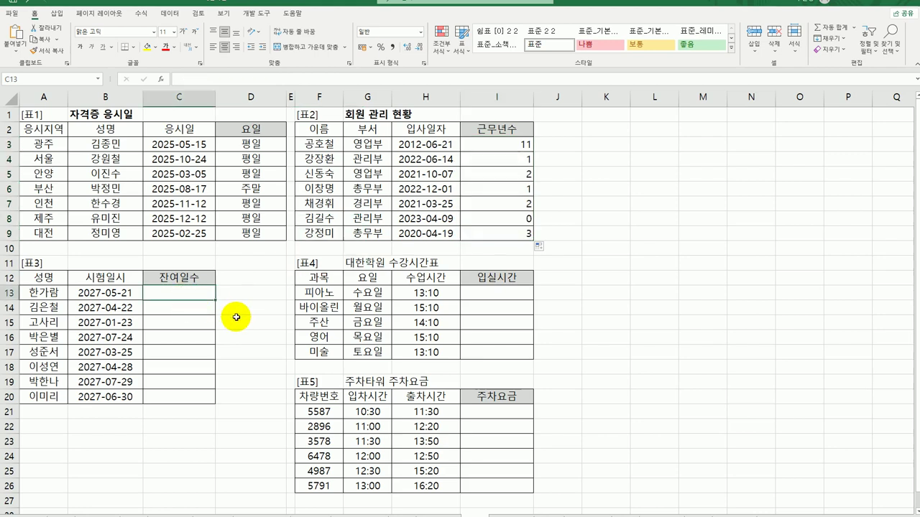
pyautogui.click(99, 293)
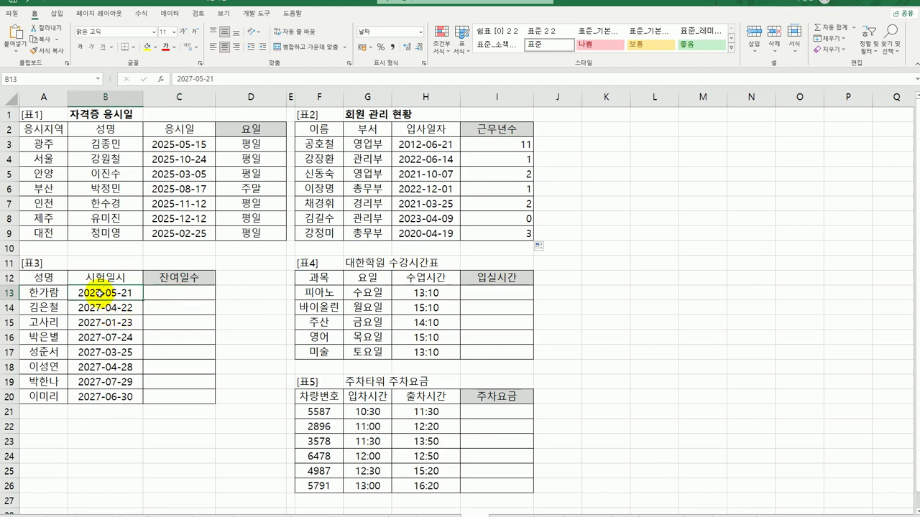
pyautogui.click(163, 296)
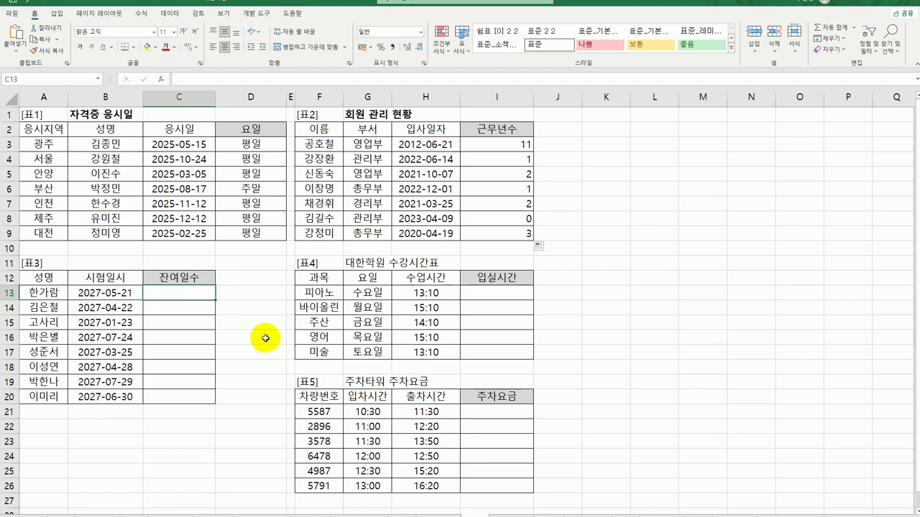
pyautogui.write('=d')
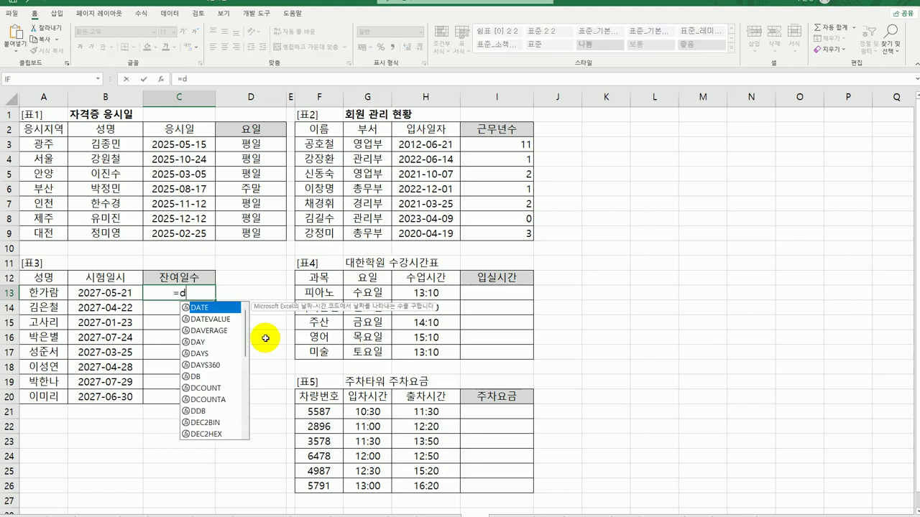
pyautogui.write('ays')
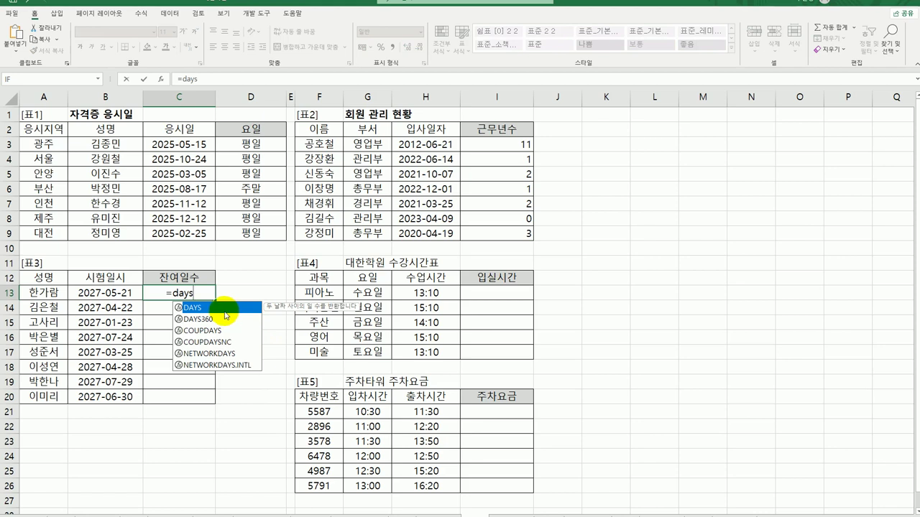
pyautogui.doubleClick(227, 314)
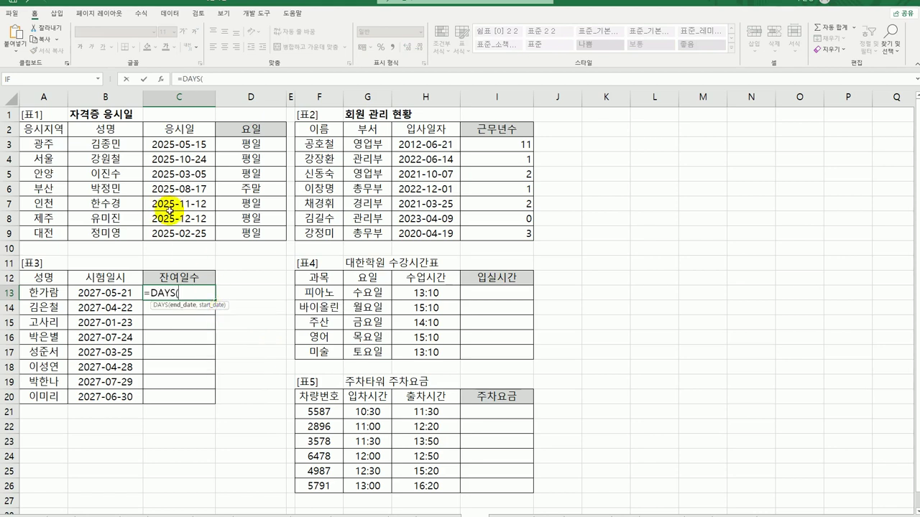
pyautogui.click(161, 78)
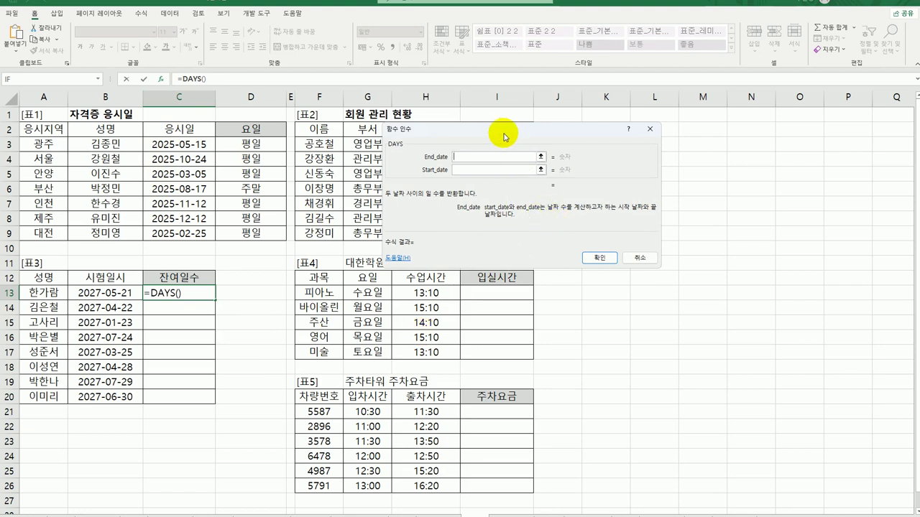
pyautogui.moveTo(503, 127); pyautogui.dragTo(503, 202)
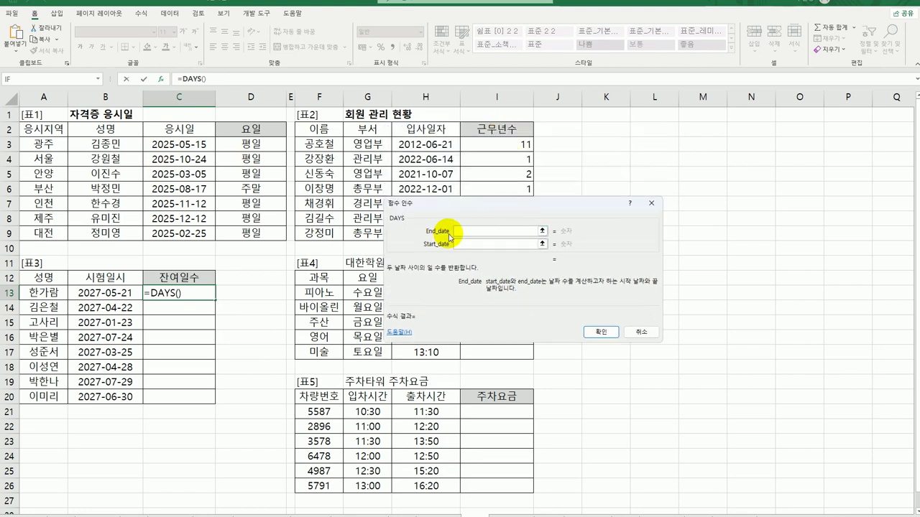
# Complete the DAYS function with End_date B13 and Start_date TODAY(), and fill it from C13 down through C20
pyautogui.click(94, 295)
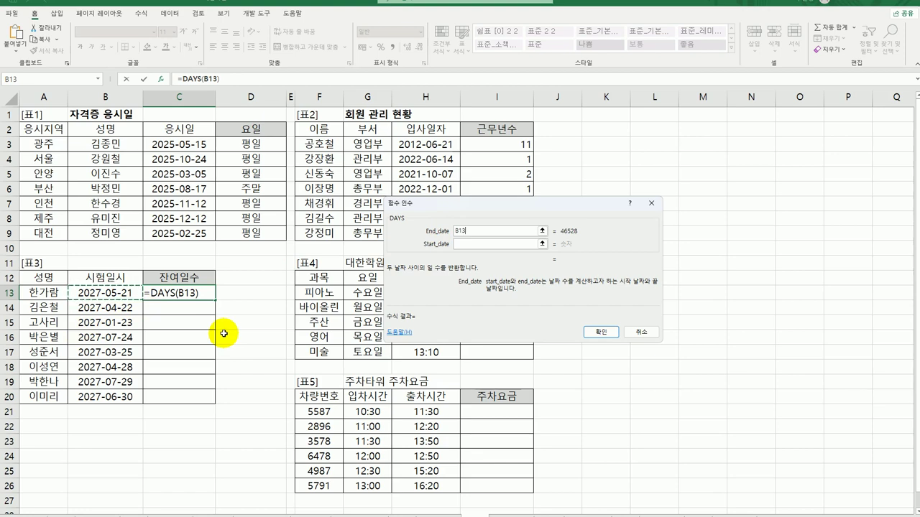
pyautogui.click(479, 244)
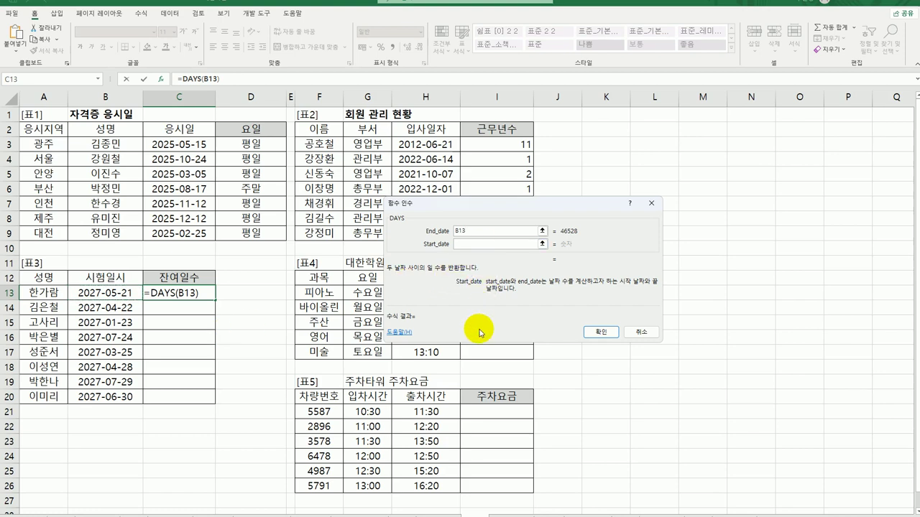
pyautogui.write('today(')
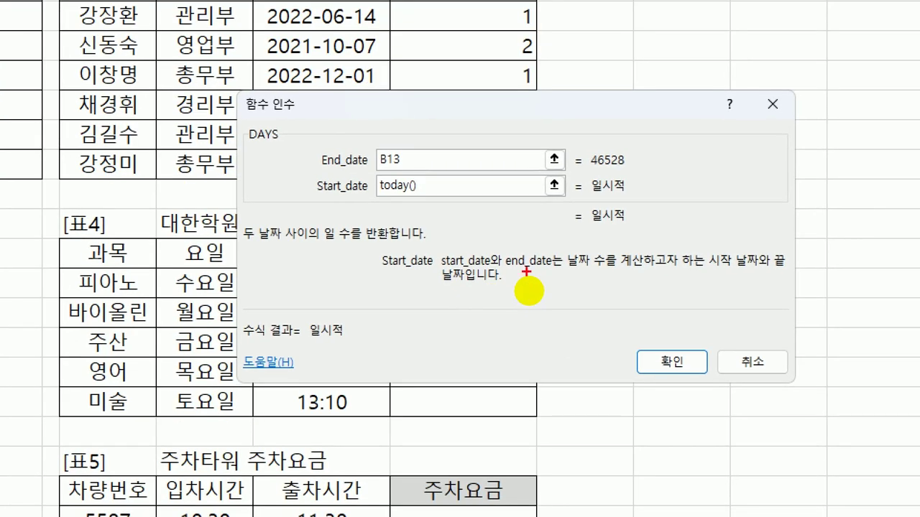
pyautogui.moveTo(363, 179)
pyautogui.mouseDown()
pyautogui.moveTo(349, 215)
pyautogui.moveTo(438, 213)
pyautogui.moveTo(417, 177)
pyautogui.mouseUp()
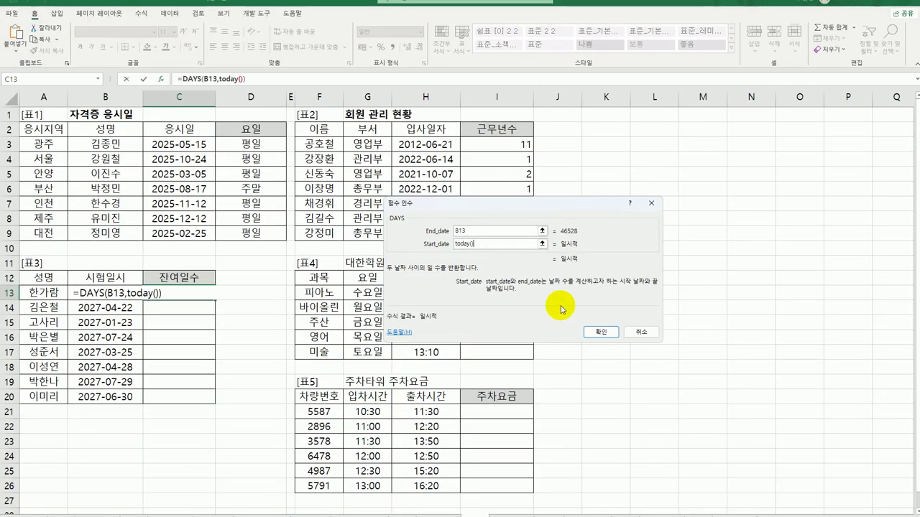
pyautogui.click(601, 331)
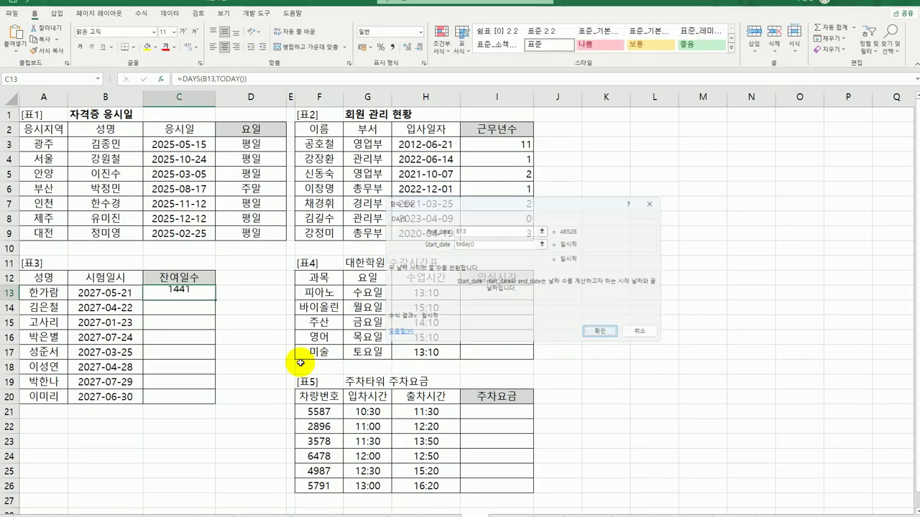
pyautogui.moveTo(216, 301); pyautogui.dragTo(213, 403)
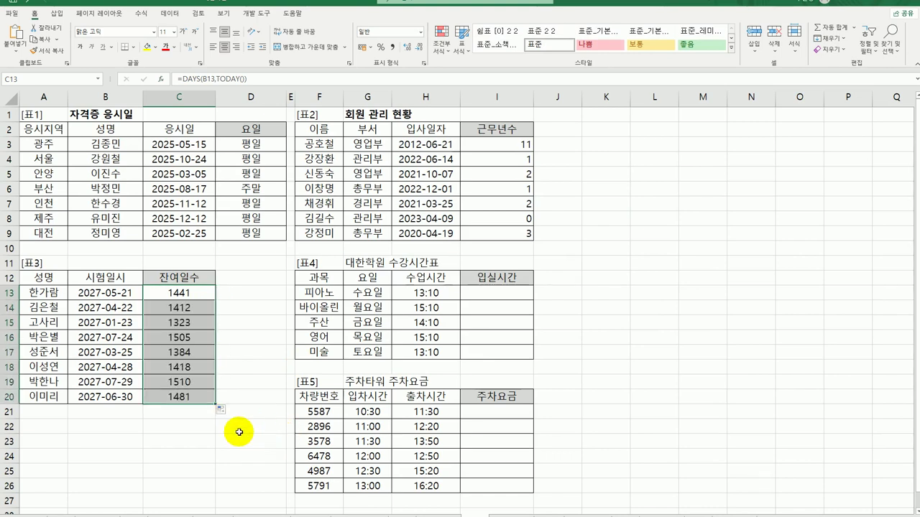
pyautogui.click(190, 295)
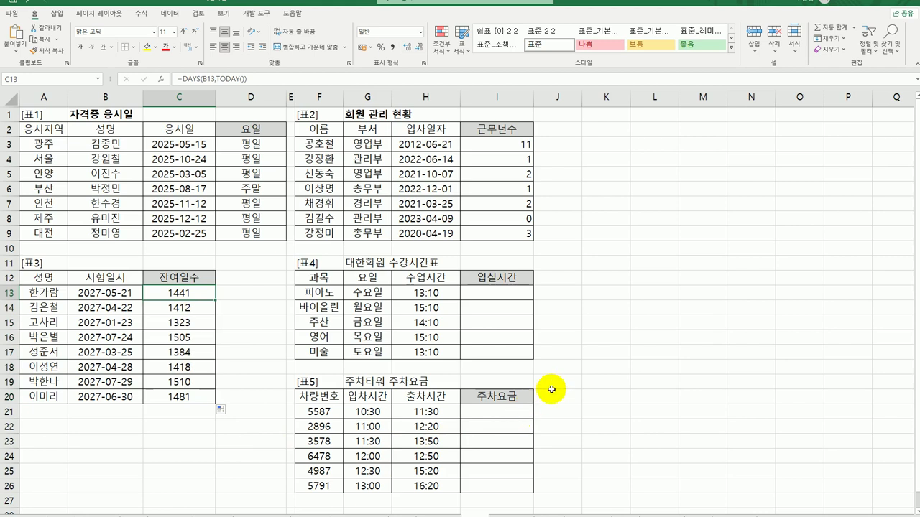
# Enter =HOUR(H13) in I13 of the 입실시간 column to extract the hour from the class time
pyautogui.click(524, 290)
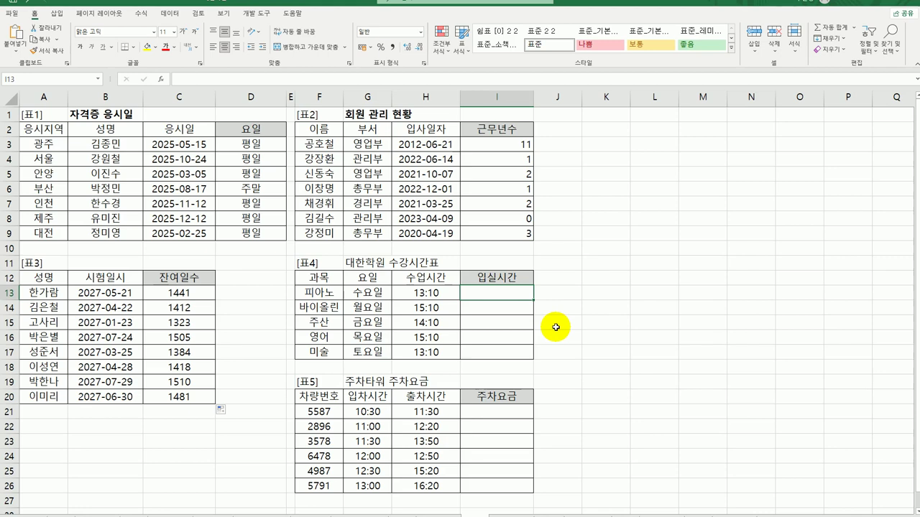
pyautogui.click(424, 293)
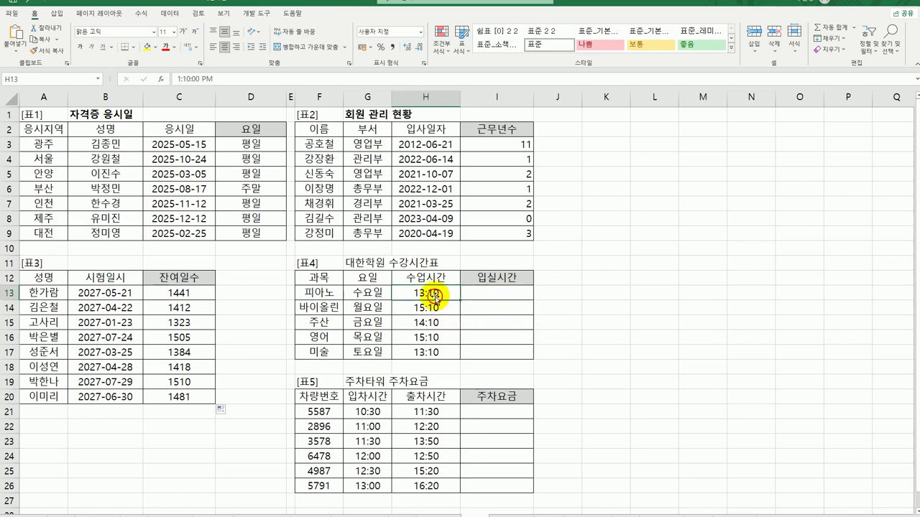
pyautogui.click(503, 293)
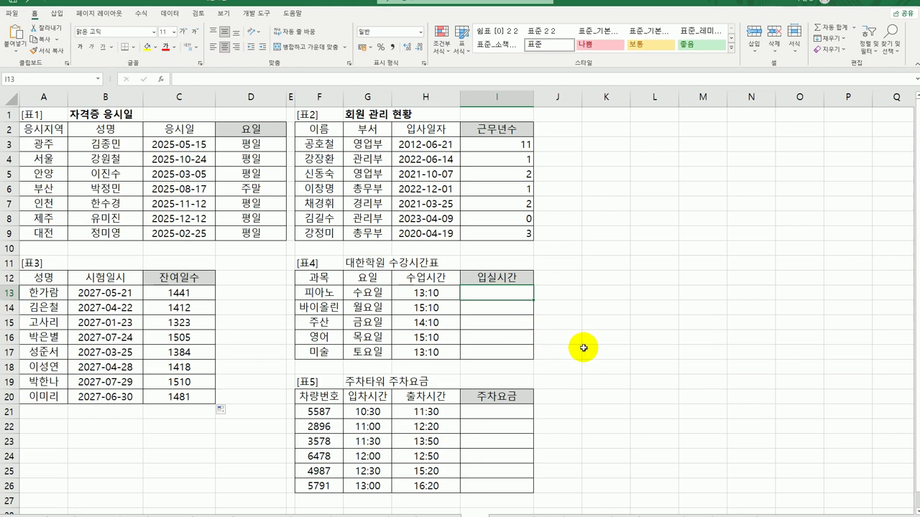
pyautogui.write('=hou')
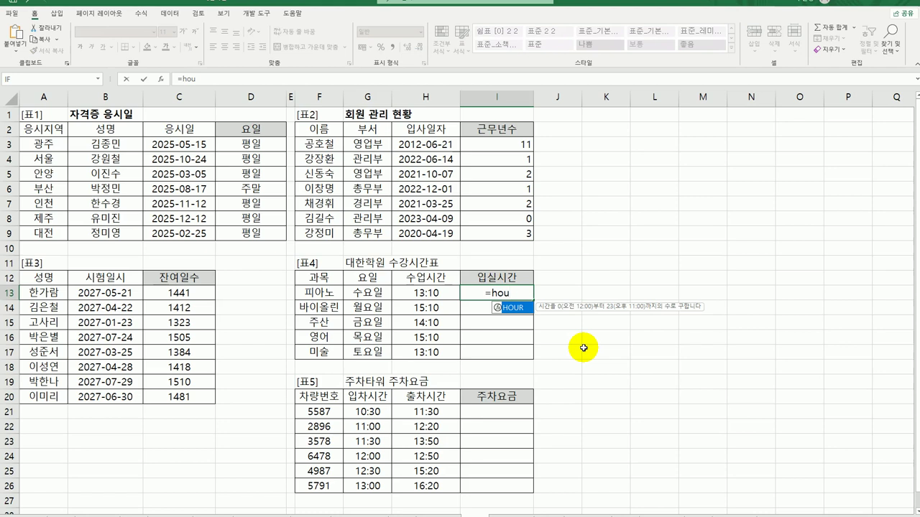
pyautogui.press('Tab')
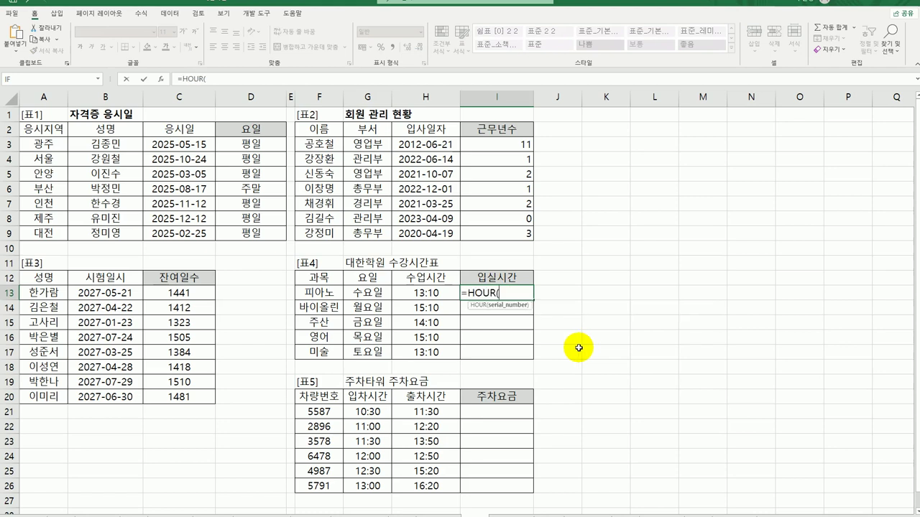
pyautogui.click(450, 294)
pyautogui.write(')')
pyautogui.press('Return')
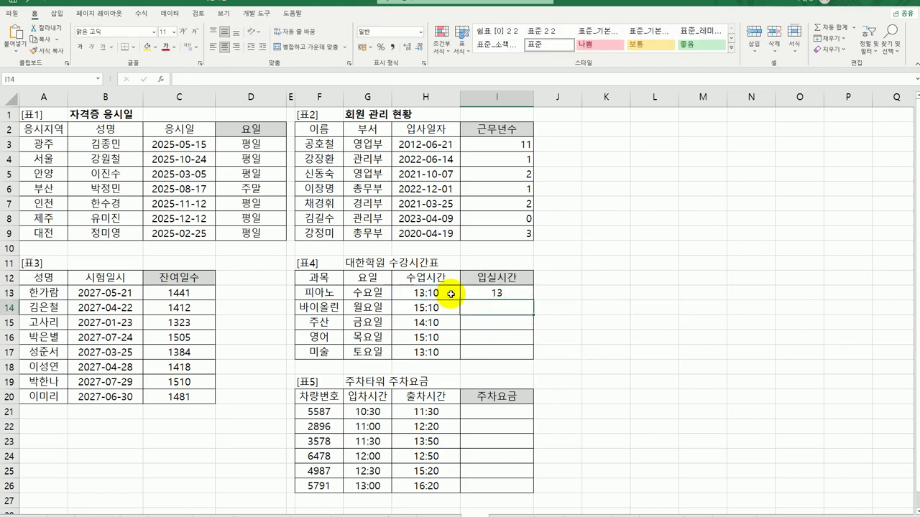
# Append &"시" to the HOUR formula in I13 and fill it down through I17
pyautogui.click(478, 293)
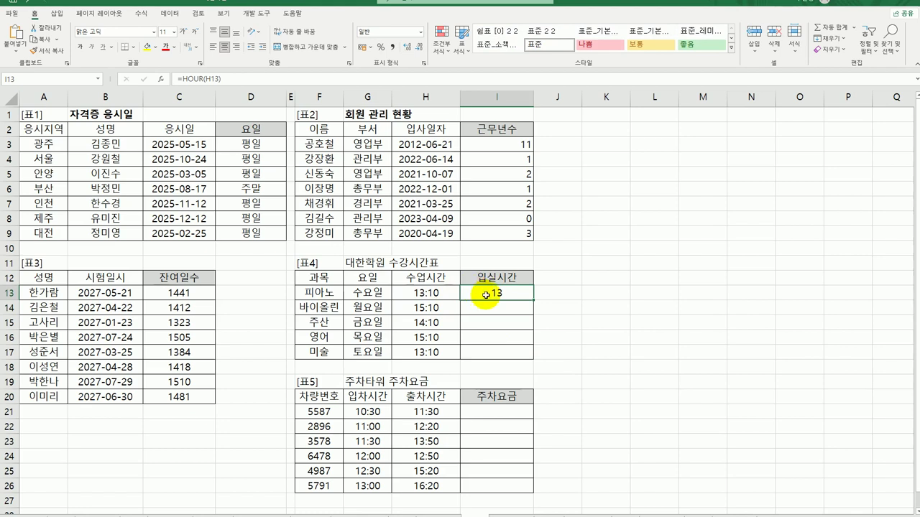
pyautogui.doubleClick(510, 293)
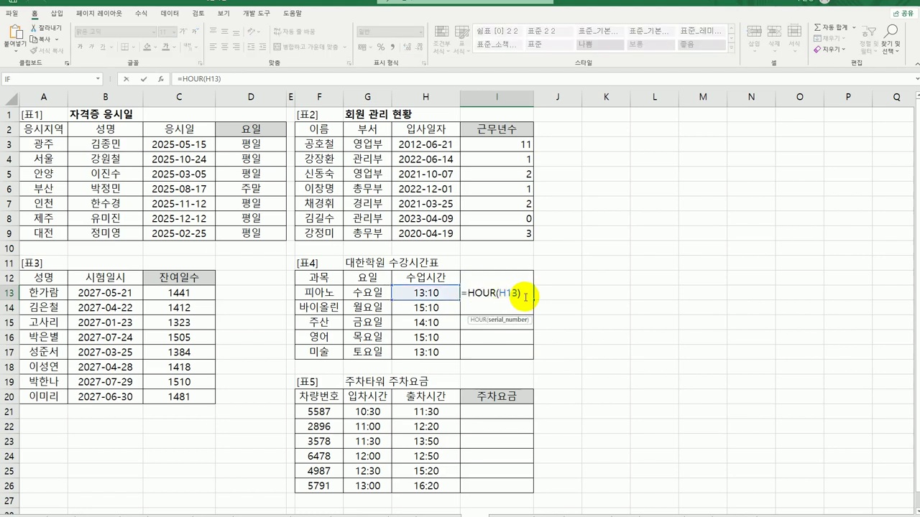
pyautogui.click(522, 293)
pyautogui.write('&"')
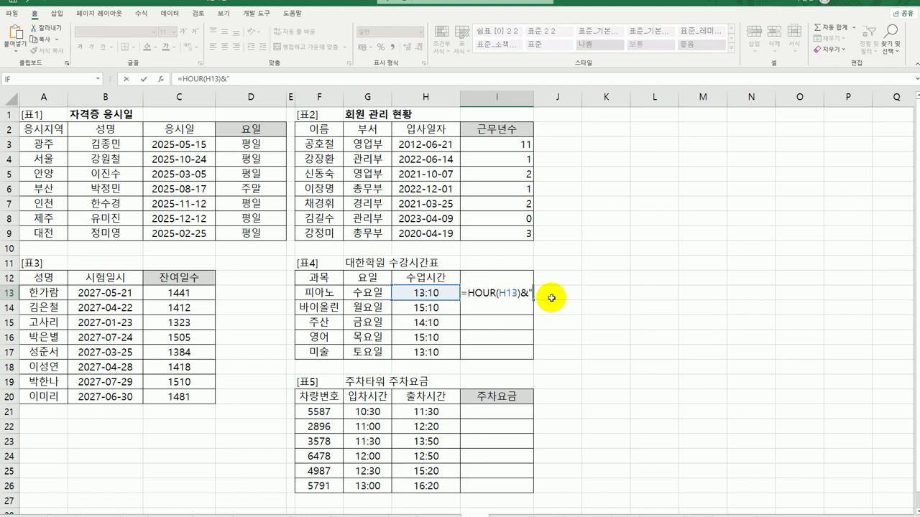
pyautogui.write('시"')
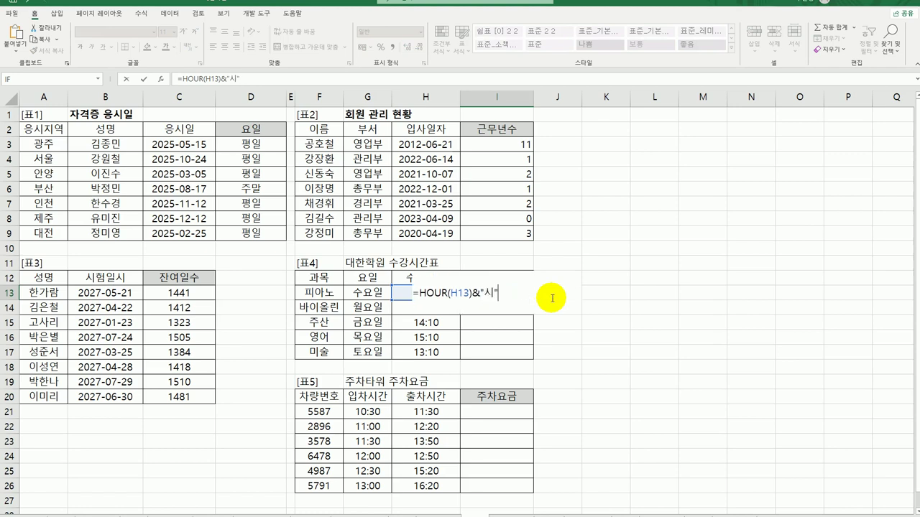
pyautogui.press('Return')
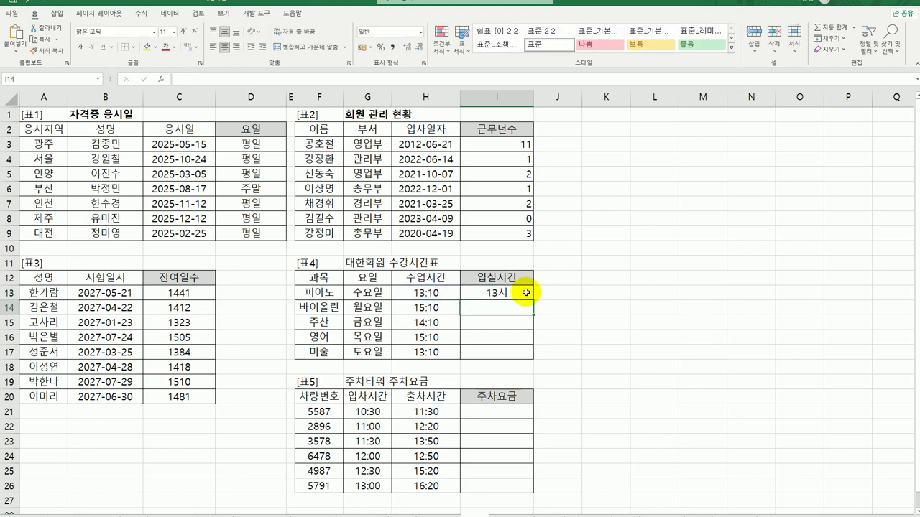
pyautogui.click(523, 293)
pyautogui.moveTo(535, 301); pyautogui.dragTo(524, 357)
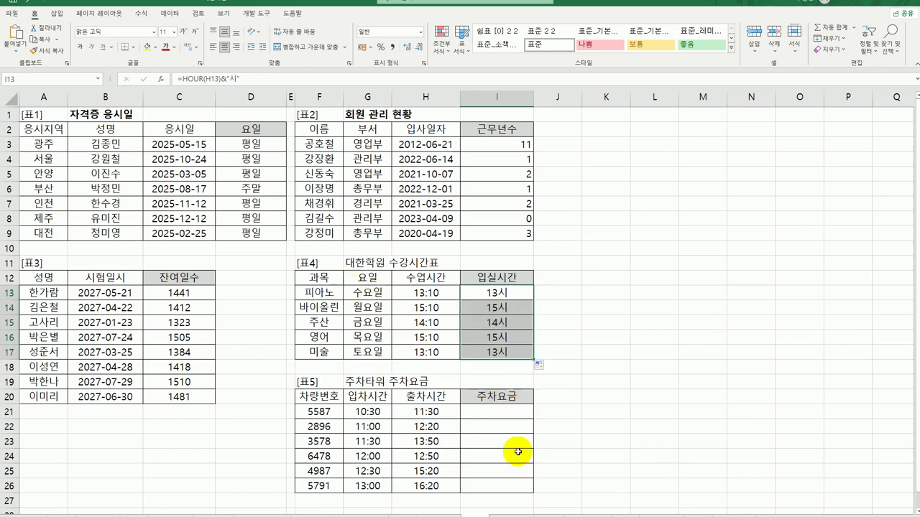
# Enter =HOUR(H21-G21) in I21 of the 주차요금 column to get the parked hours between 입차시간 and 출차시간
pyautogui.click(507, 414)
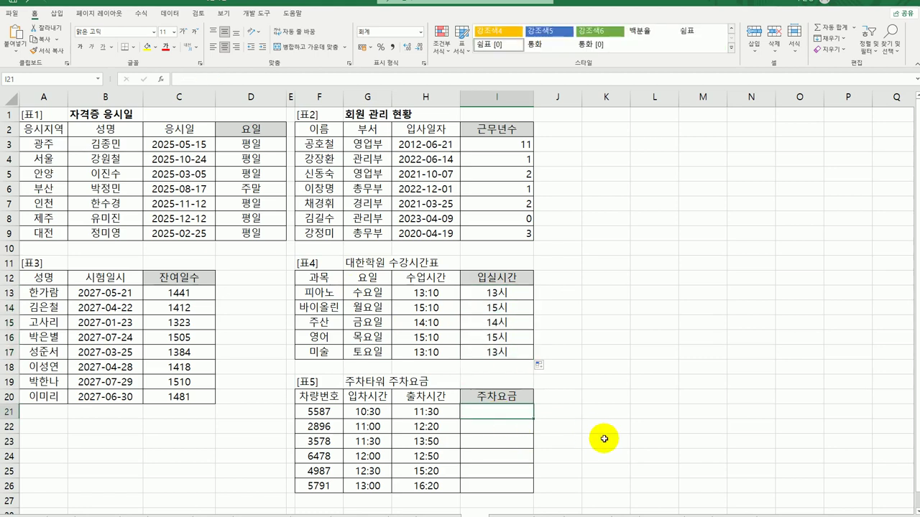
pyautogui.click(379, 412)
pyautogui.click(436, 417)
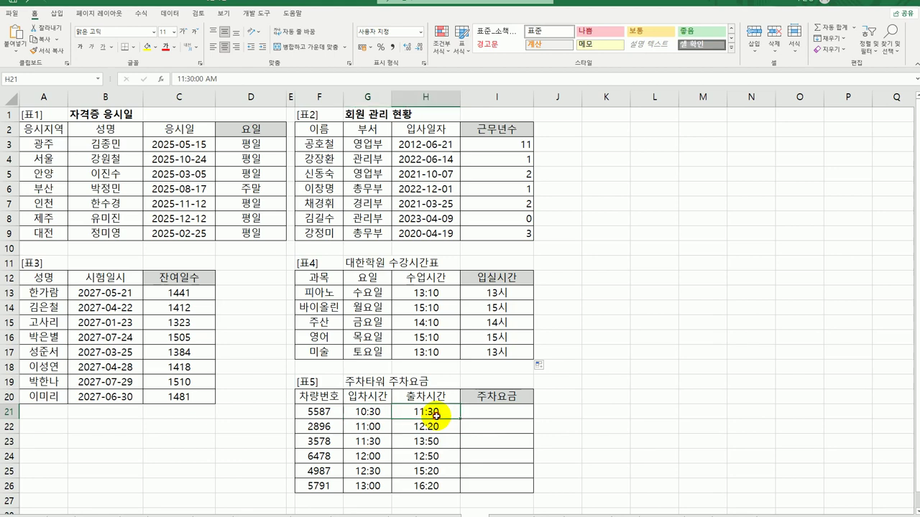
pyautogui.click(479, 412)
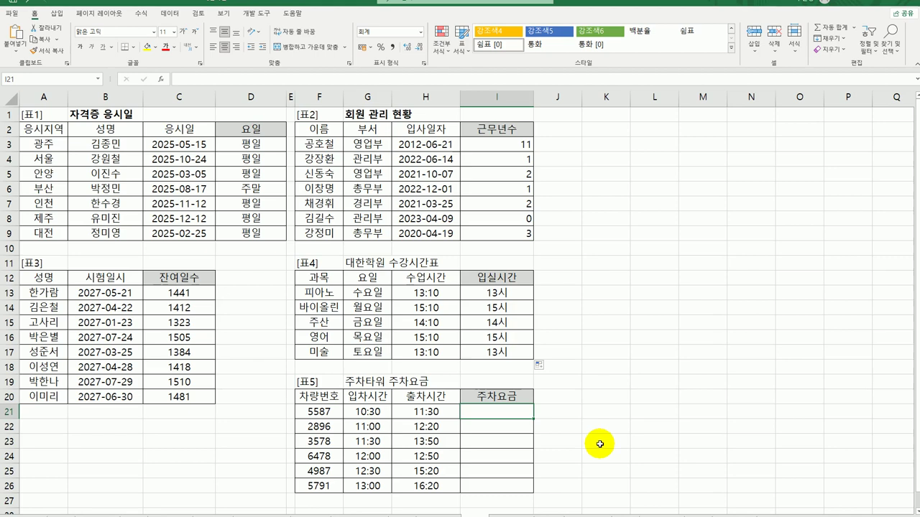
pyautogui.write('=')
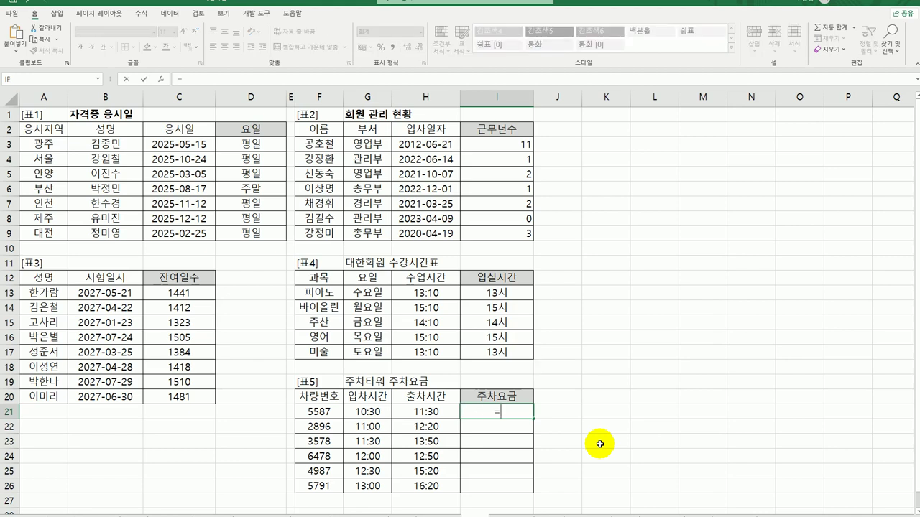
pyautogui.write('h')
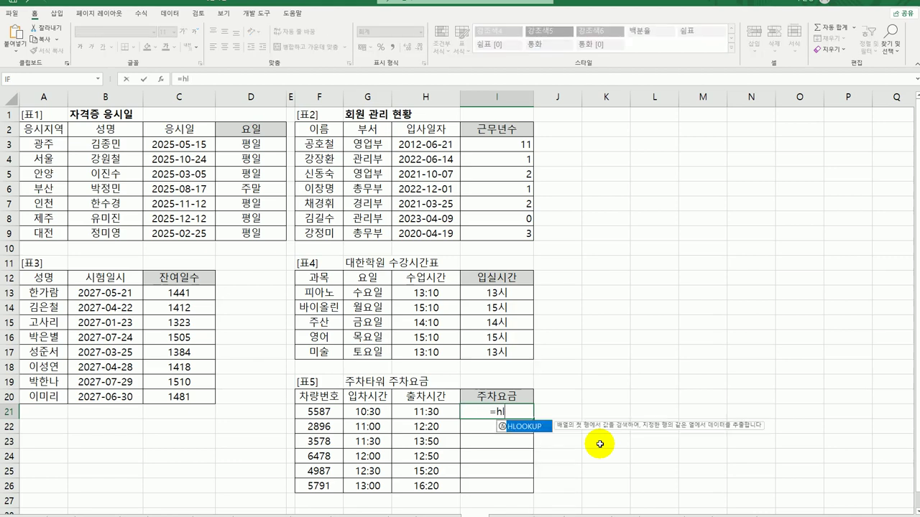
pyautogui.write('ou')
pyautogui.press('Tab')
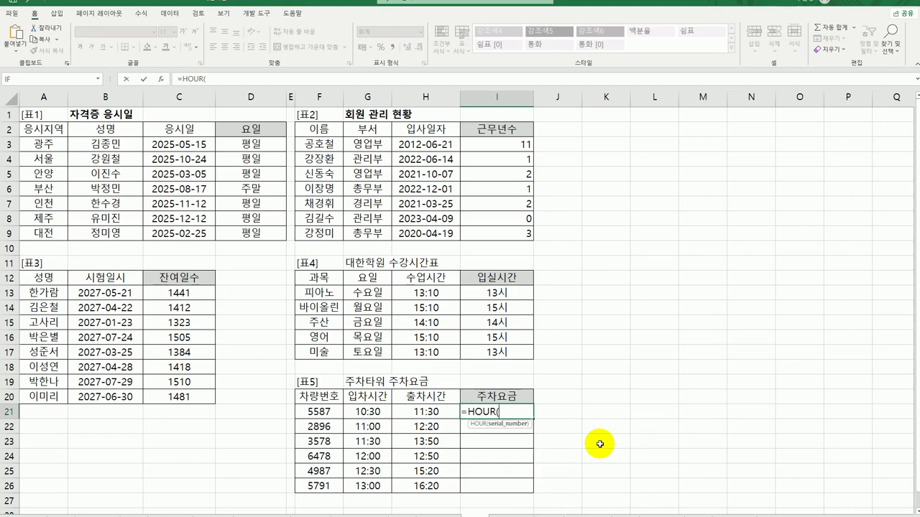
pyautogui.click(442, 413)
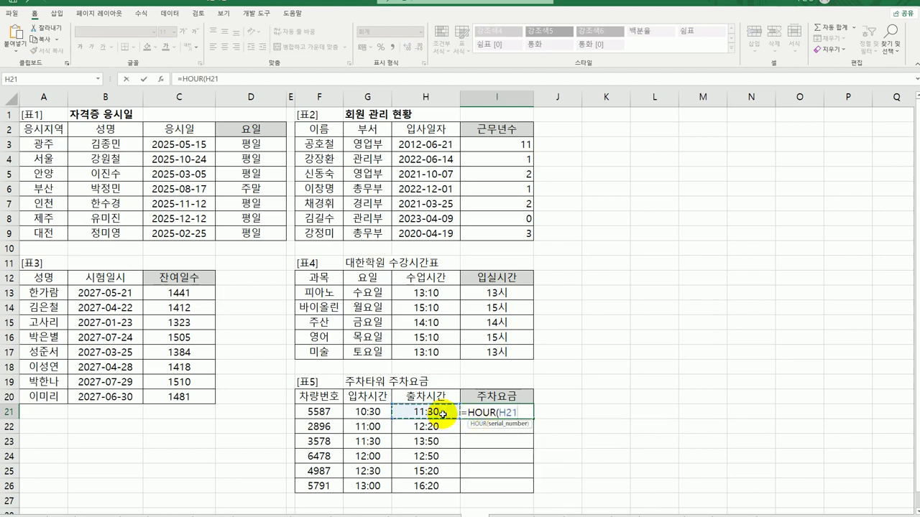
pyautogui.write('-')
pyautogui.click(375, 412)
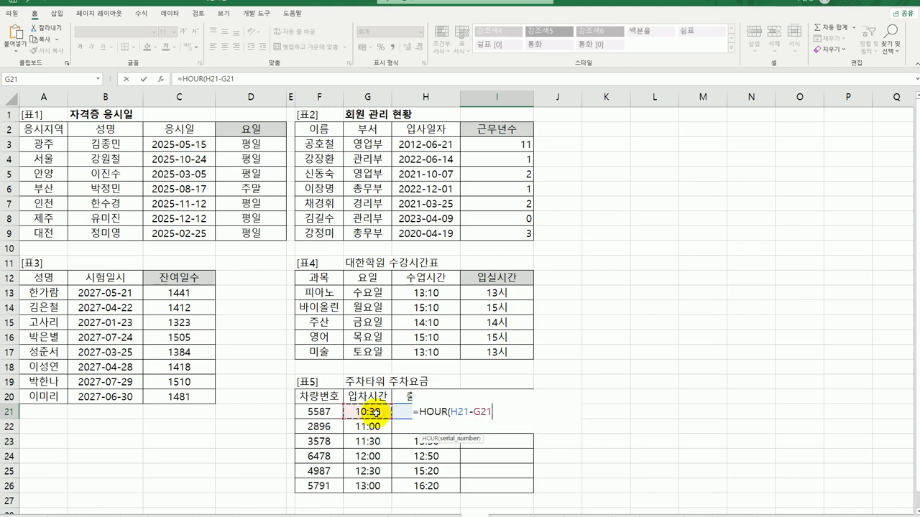
pyautogui.write(')')
pyautogui.press('Return')
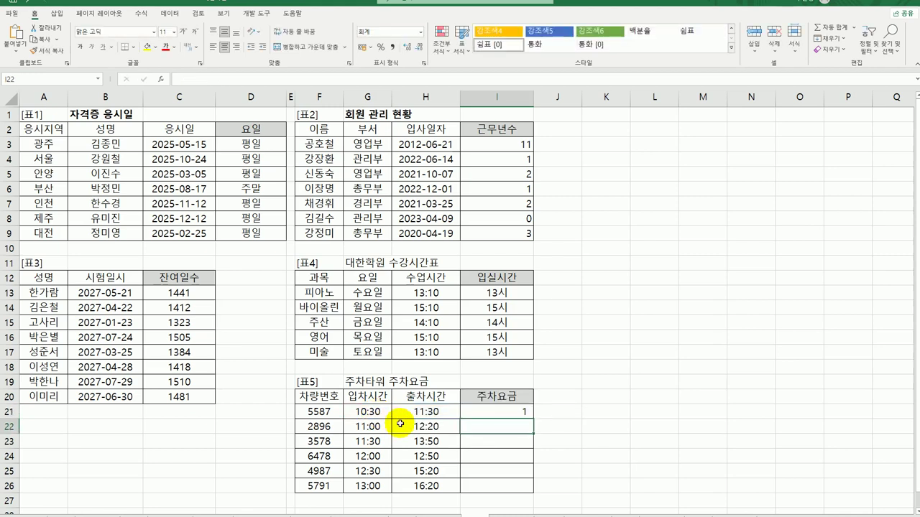
# Append *60 to the HOUR formula in I21 to convert hours to minutes, and fill it down through I26
pyautogui.click(483, 412)
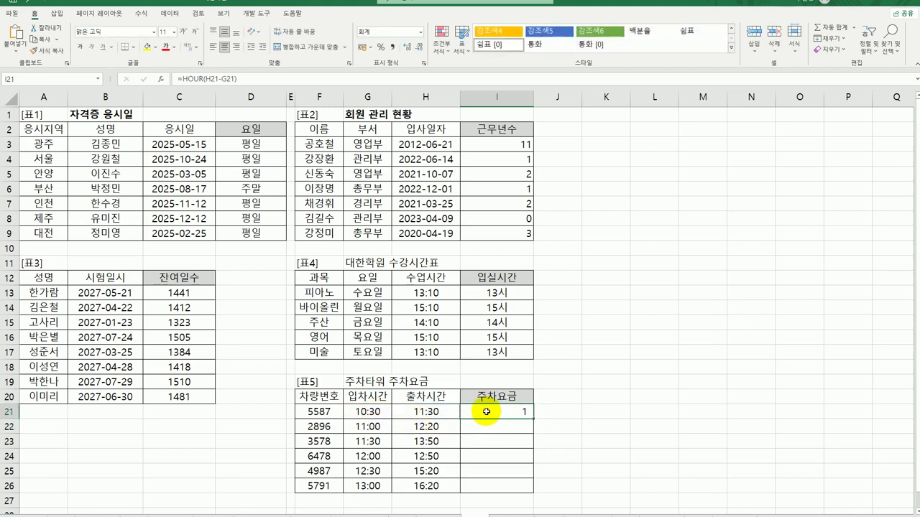
pyautogui.doubleClick(485, 412)
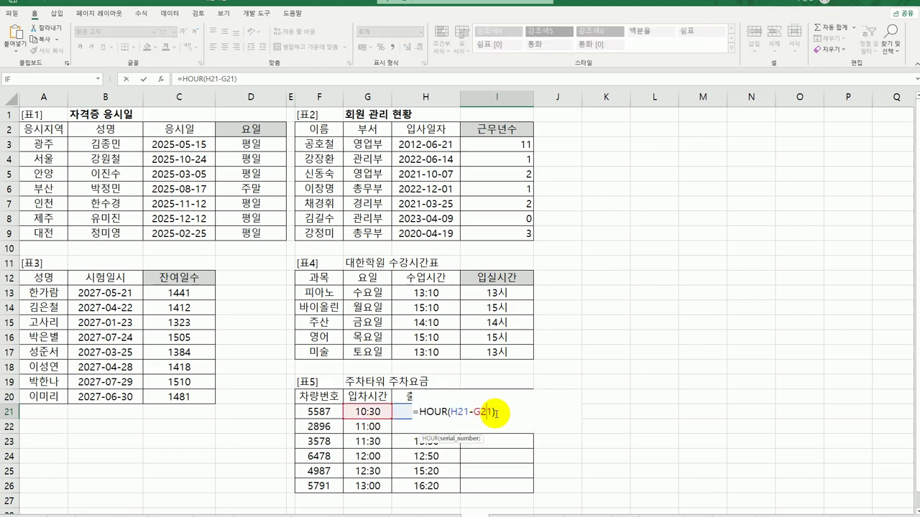
pyautogui.write('*60')
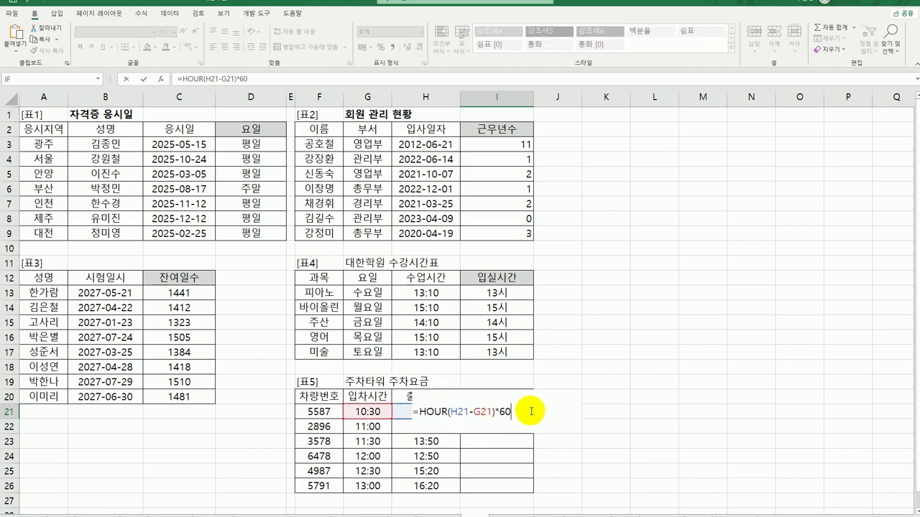
pyautogui.hotkey('ctrl', 'Return')
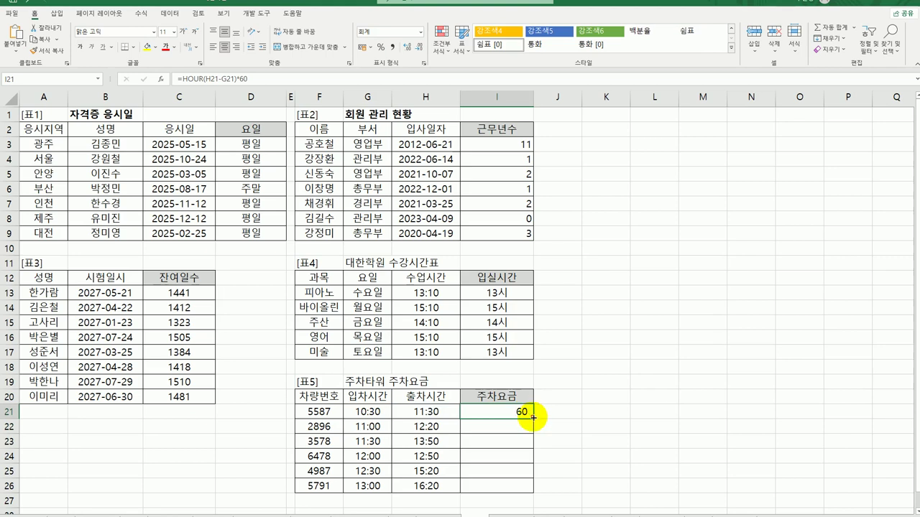
pyautogui.moveTo(534, 419); pyautogui.dragTo(523, 491)
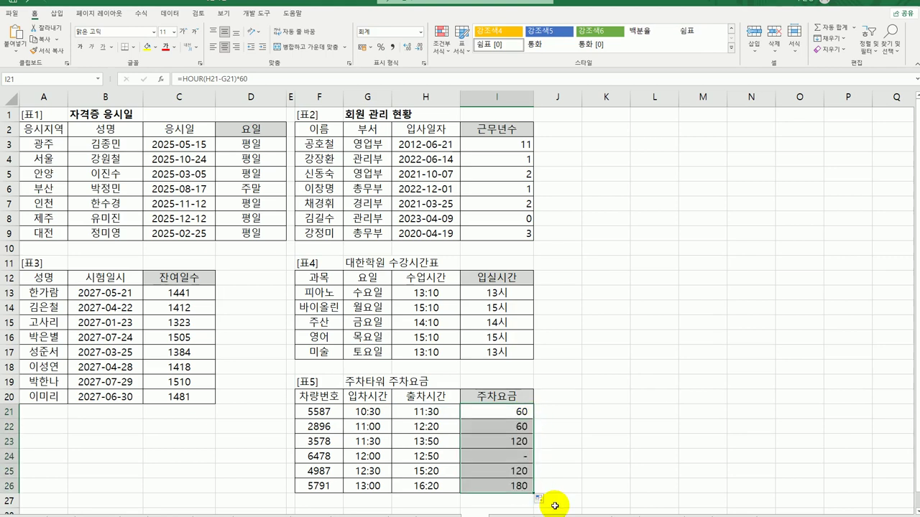
# Append +MINUTE(H21-G21) to the formula in I21 and fill it down through I26
pyautogui.doubleClick(517, 415)
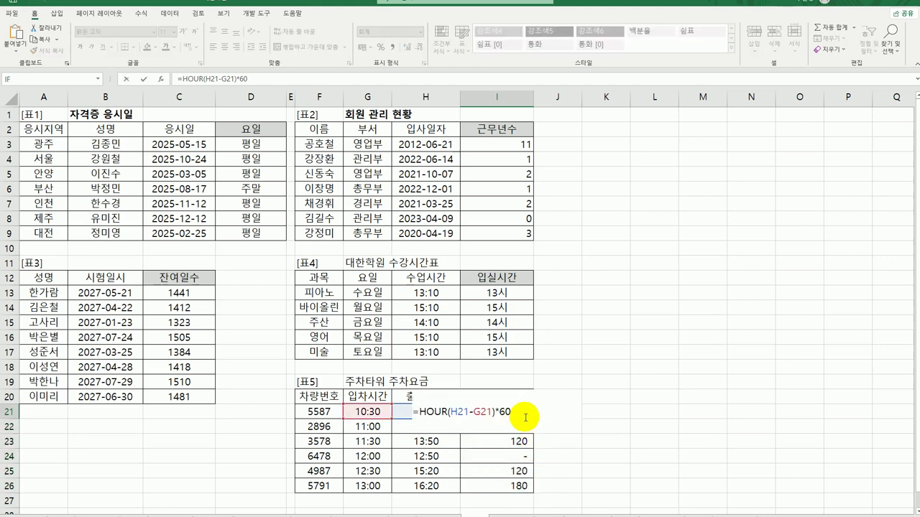
pyautogui.write('+m')
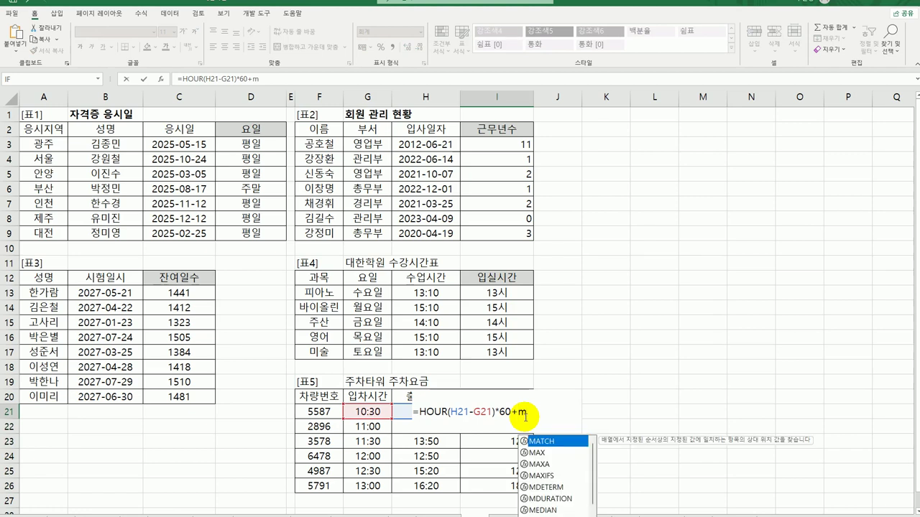
pyautogui.write('inu')
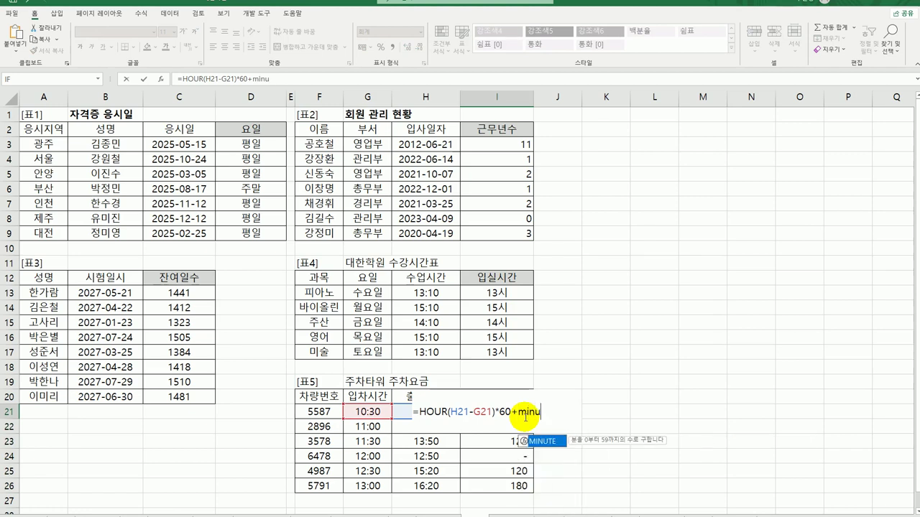
pyautogui.doubleClick(544, 441)
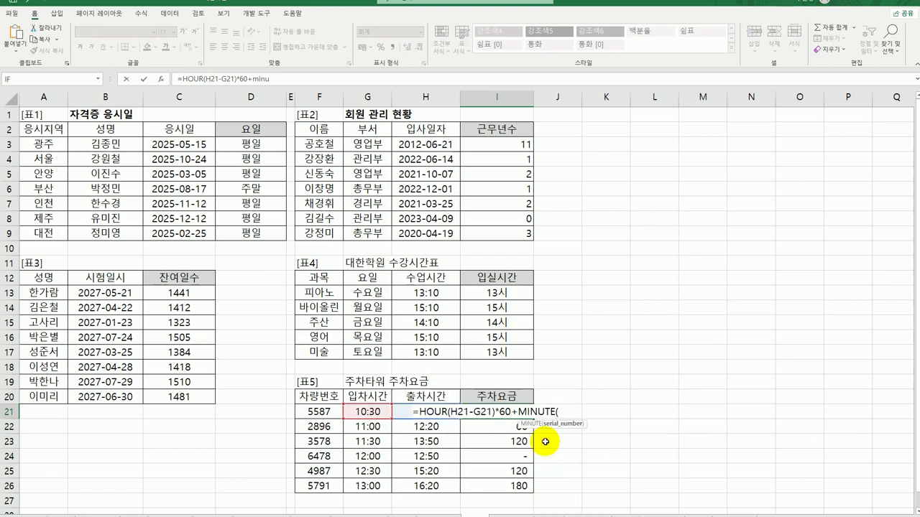
pyautogui.click(406, 413)
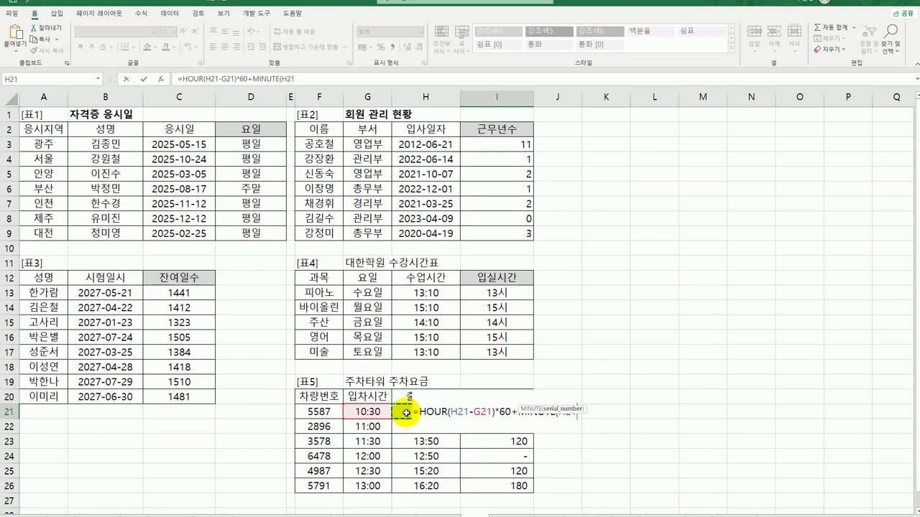
pyautogui.write('-')
pyautogui.click(361, 417)
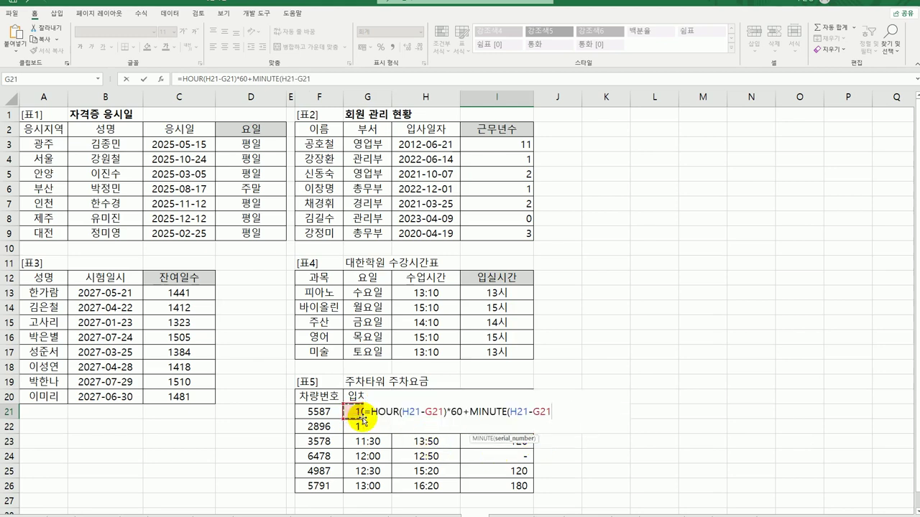
pyautogui.write(')')
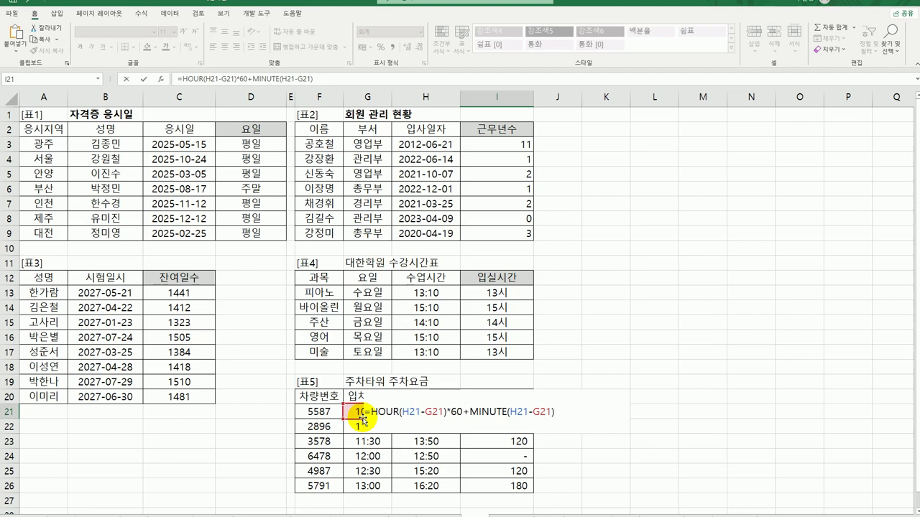
pyautogui.press('Return')
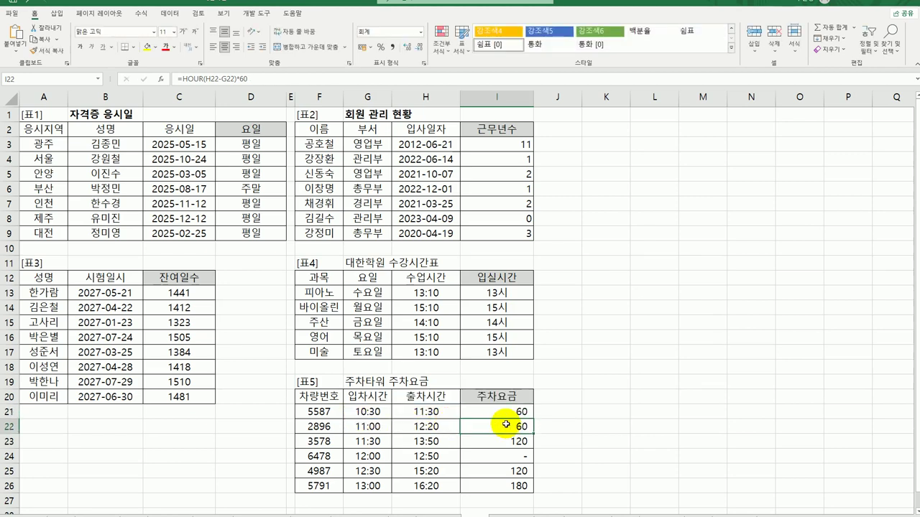
pyautogui.click(513, 412)
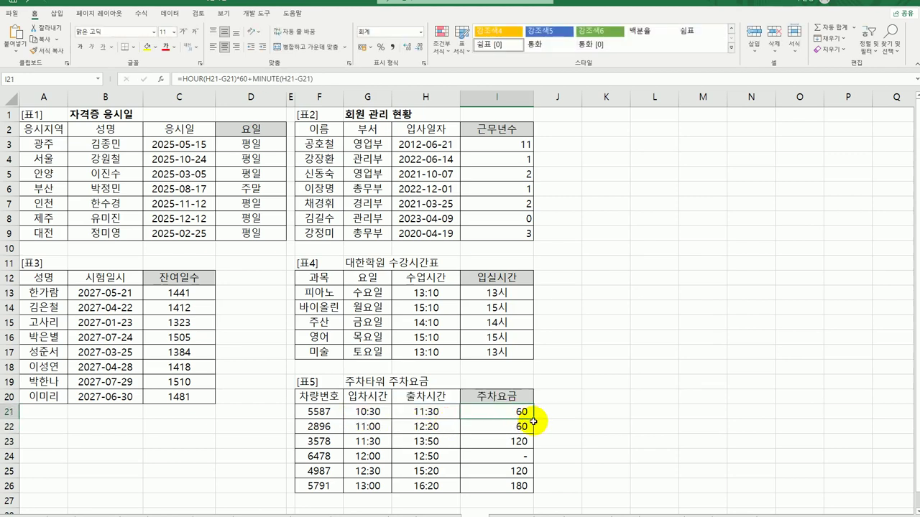
pyautogui.moveTo(534, 422); pyautogui.dragTo(525, 494)
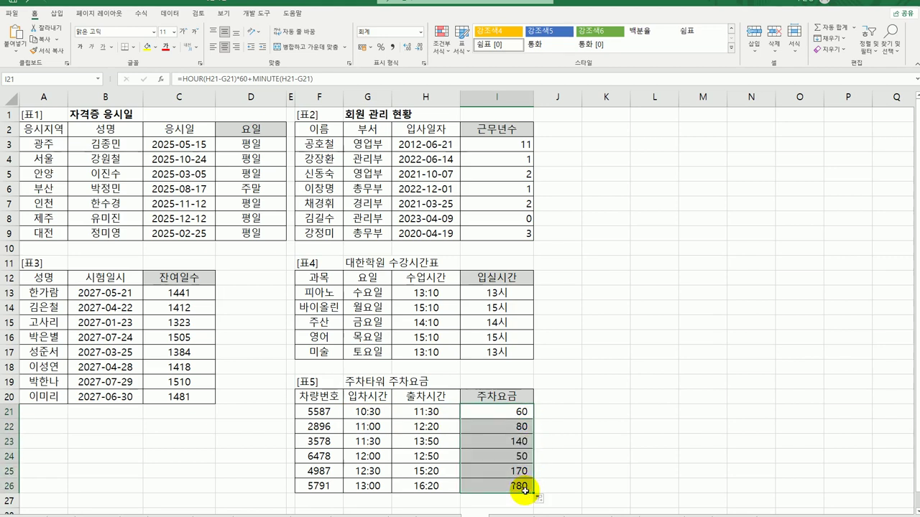
# Wrap the whole HOUR and MINUTE sum in I21 in parentheses and multiply it by 200
pyautogui.click(518, 412)
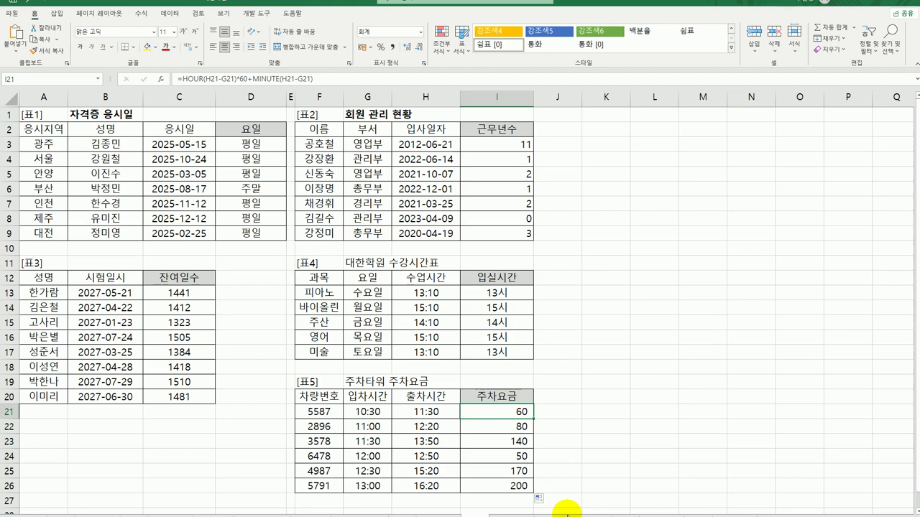
pyautogui.doubleClick(527, 416)
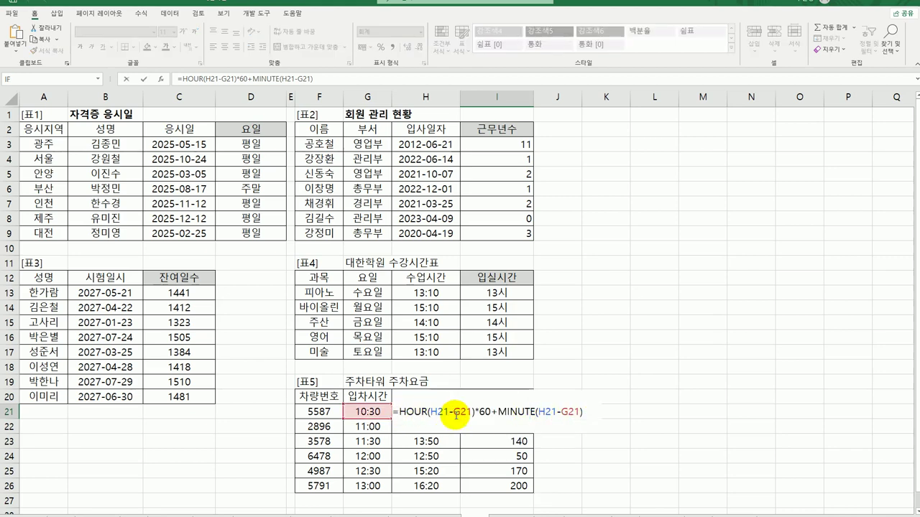
pyautogui.write('(')
pyautogui.press('End')
pyautogui.write(')')
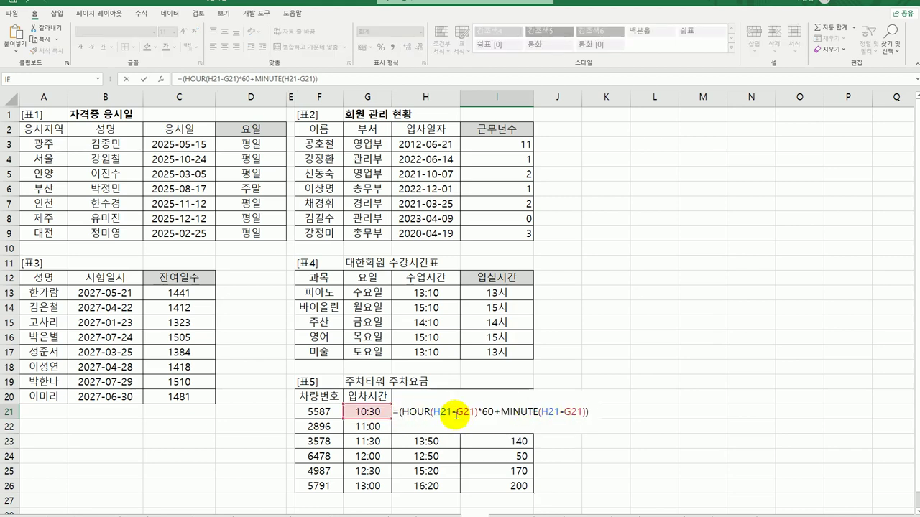
pyautogui.write('*200')
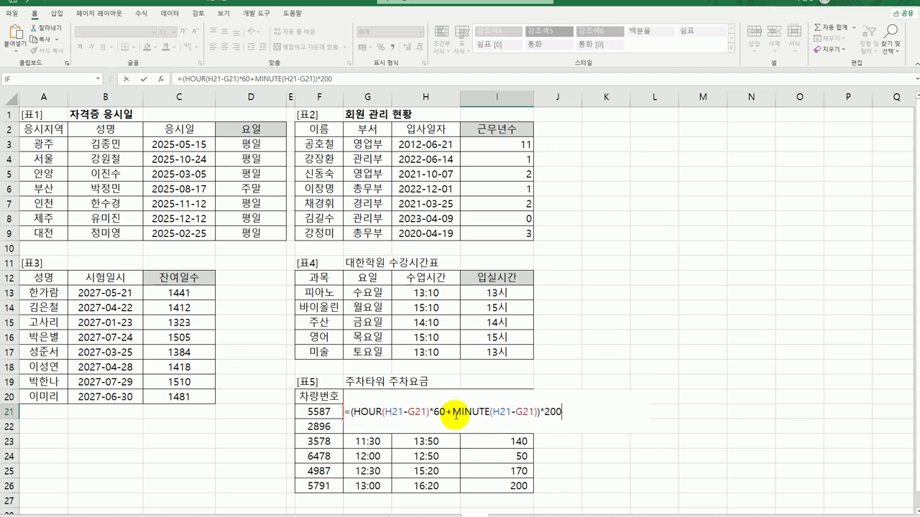
pyautogui.hotkey('ctrl', 'Return')
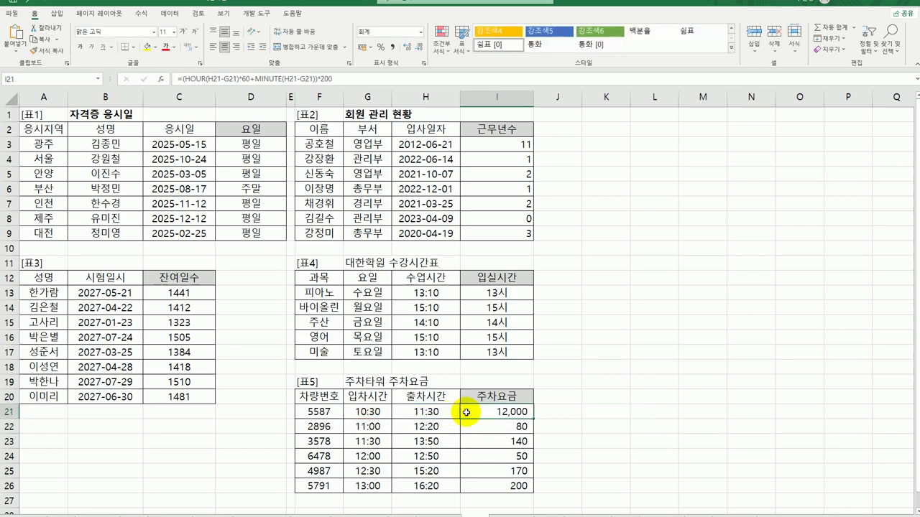
# Insert /10 before *200 in the I21 formula to charge per ten minutes, and fill it down through I26
pyautogui.doubleClick(466, 413)
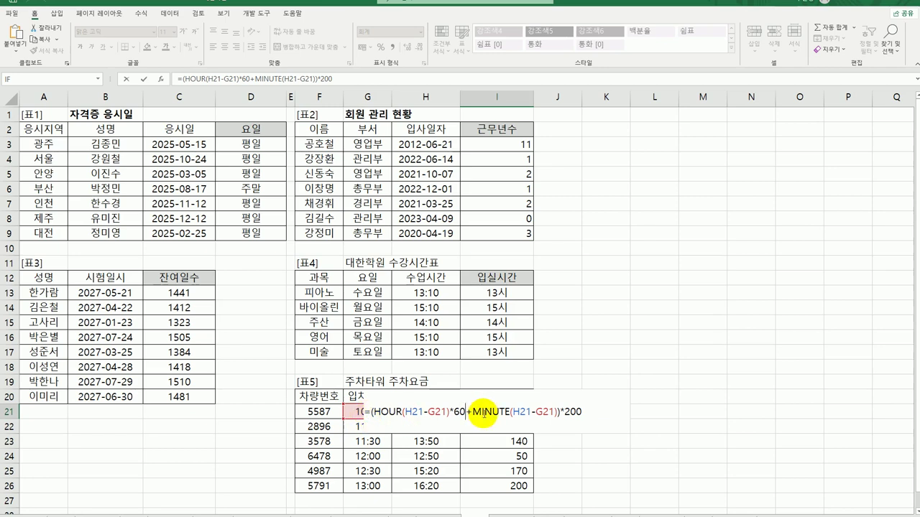
pyautogui.click(559, 414)
pyautogui.write('/10')
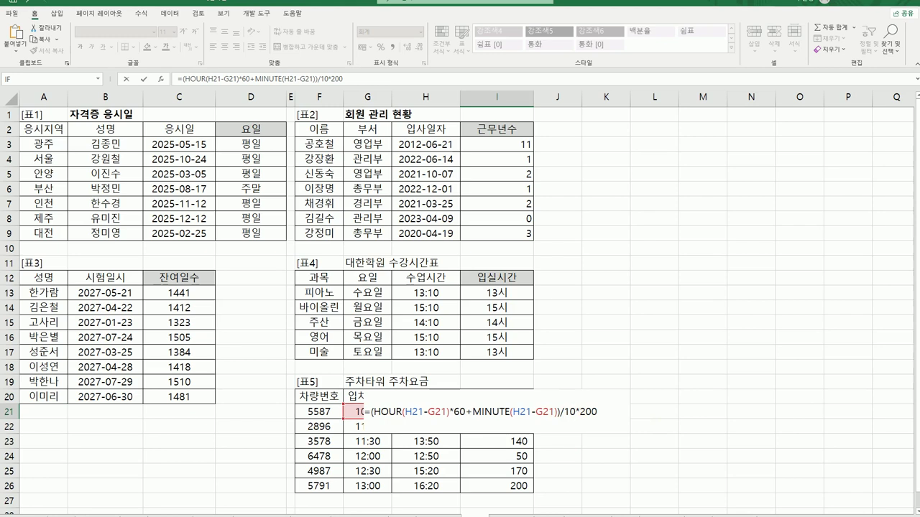
pyautogui.click(523, 436)
pyautogui.click(519, 410)
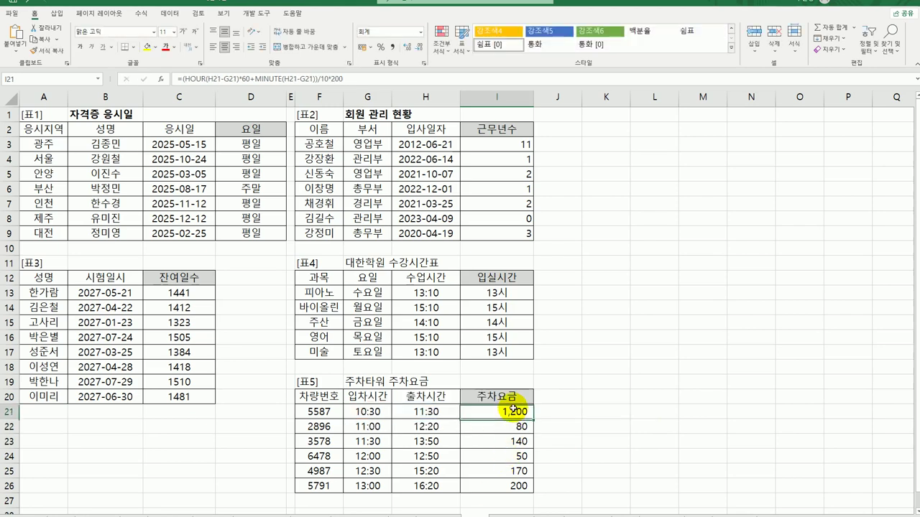
pyautogui.moveTo(533, 421); pyautogui.dragTo(520, 483)
pyautogui.click(520, 483)
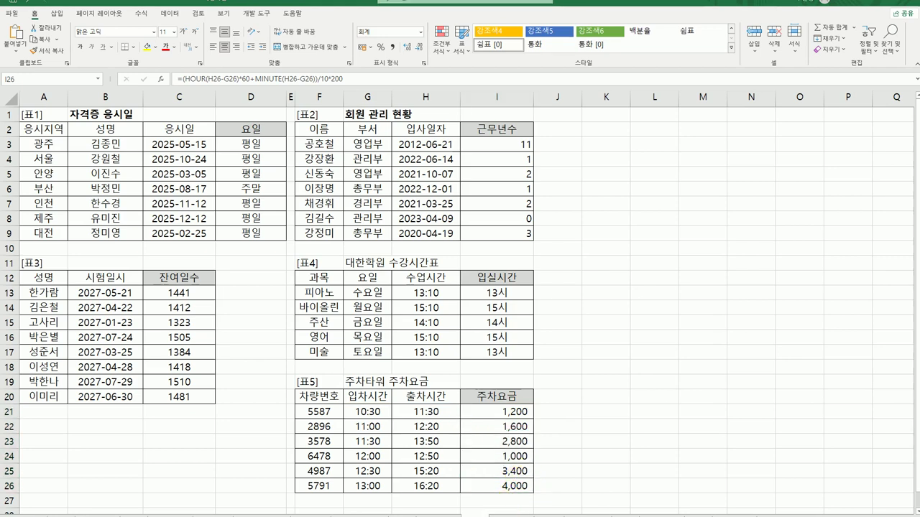
pyautogui.hotkey('ctrl', 'Home')
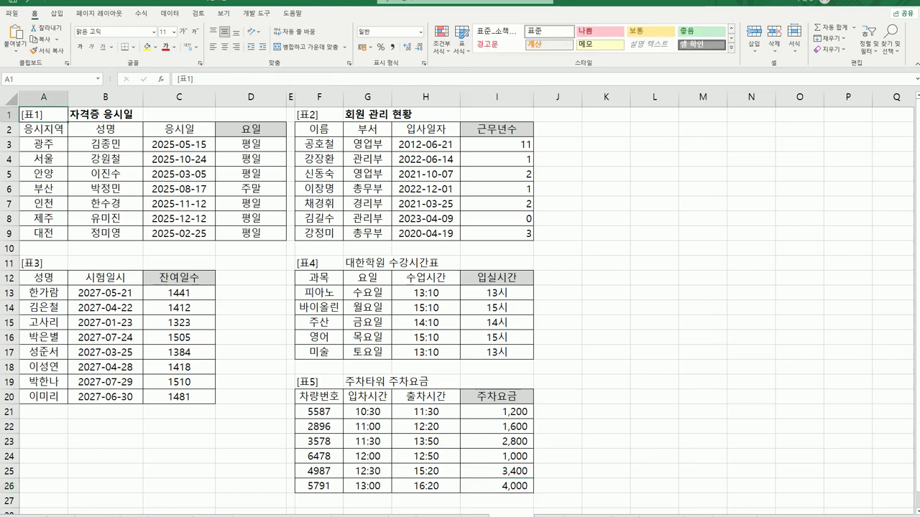
pyautogui.hotkey('ctrl', 'End')
pyautogui.hotkey('ctrl', 'Home')
pyautogui.click(499, 484)
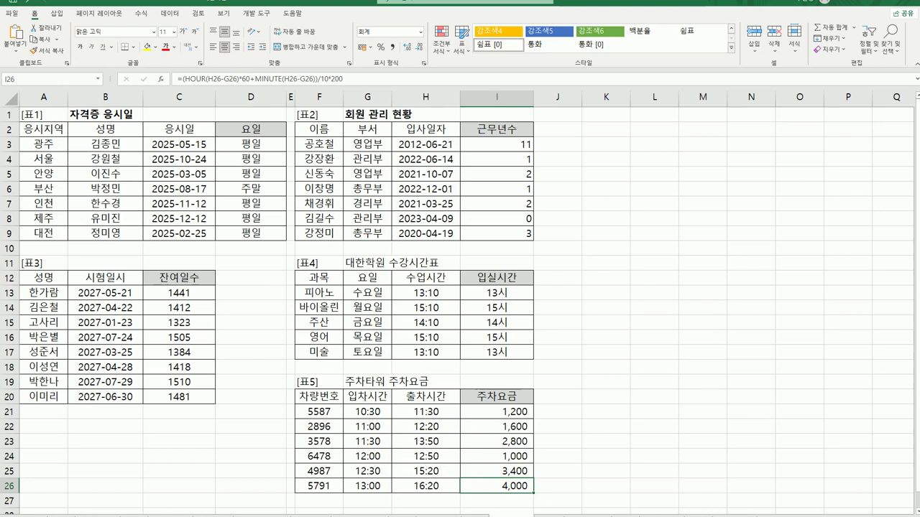